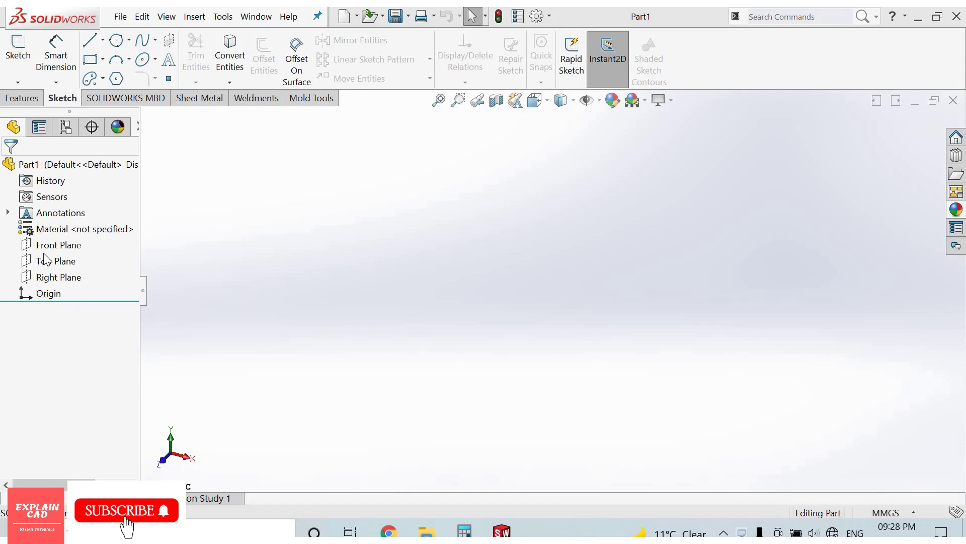
- Select the Front Plane and start a new sketch on it
click(57, 245)
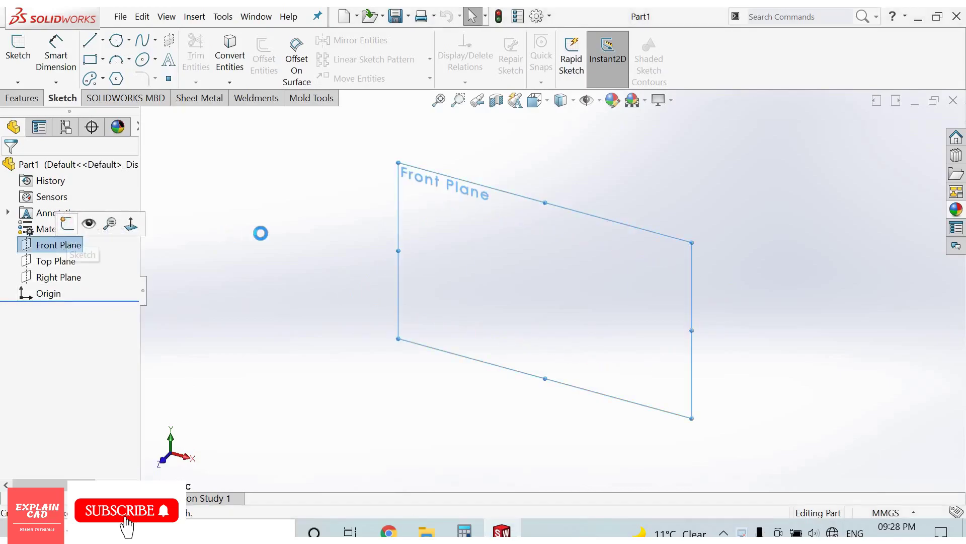
click(68, 223)
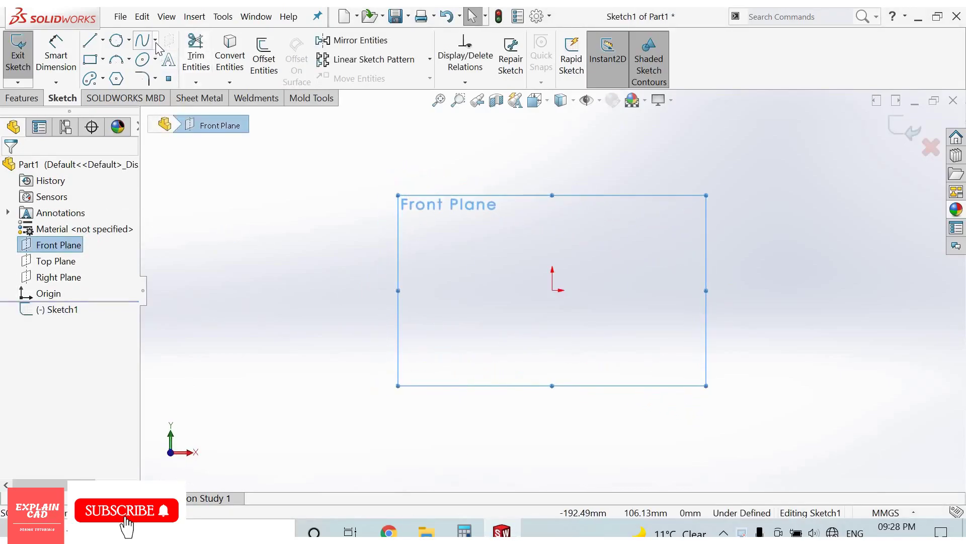
click(155, 40)
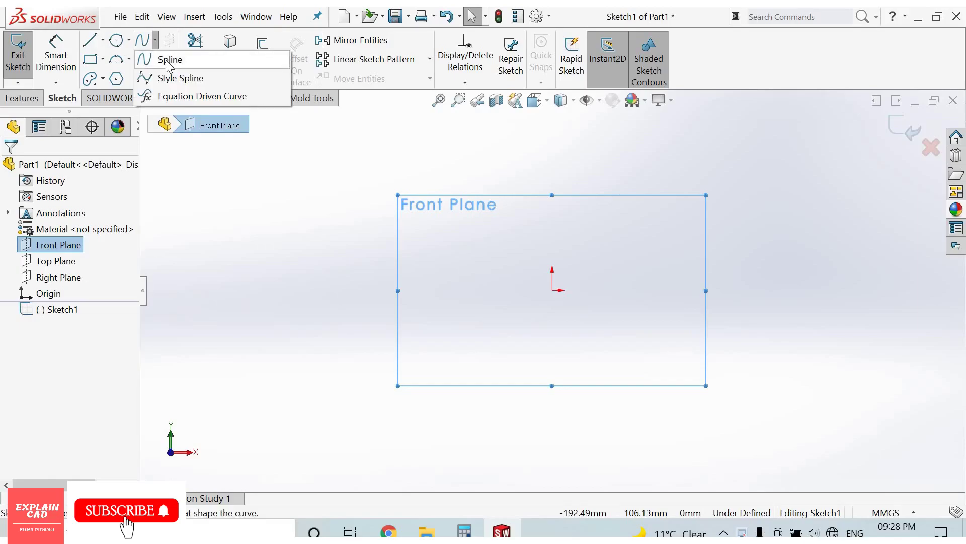
- Draw a four-point spline running left to right above the origin
click(177, 65)
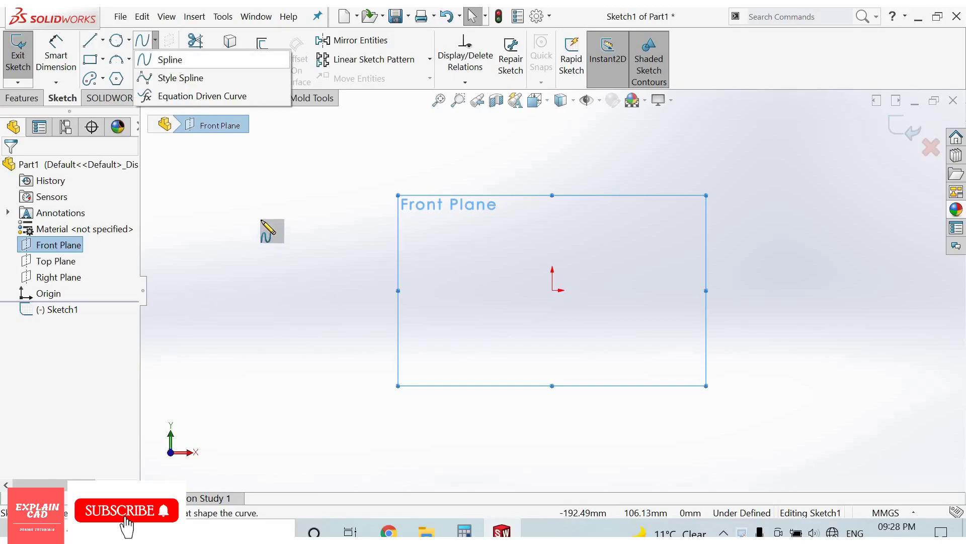
click(265, 213)
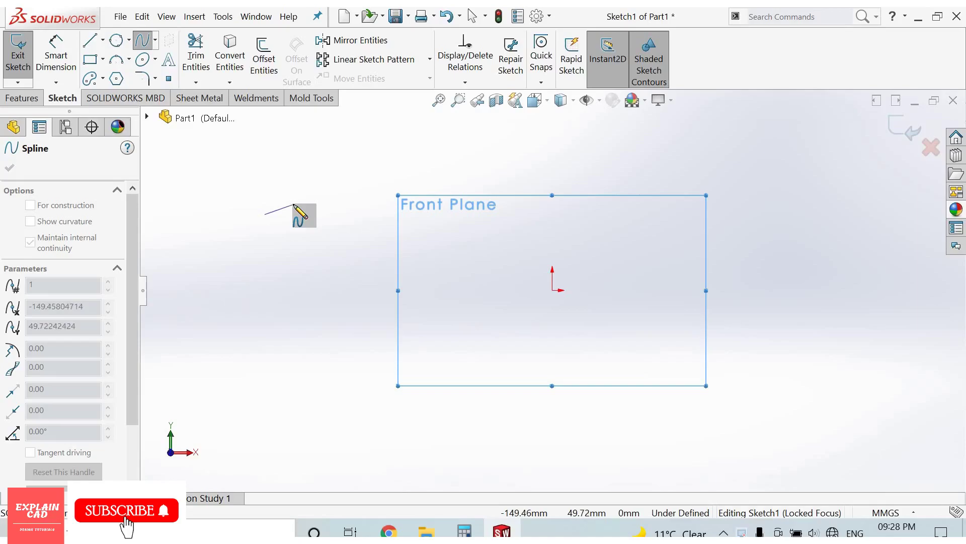
click(327, 202)
click(415, 231)
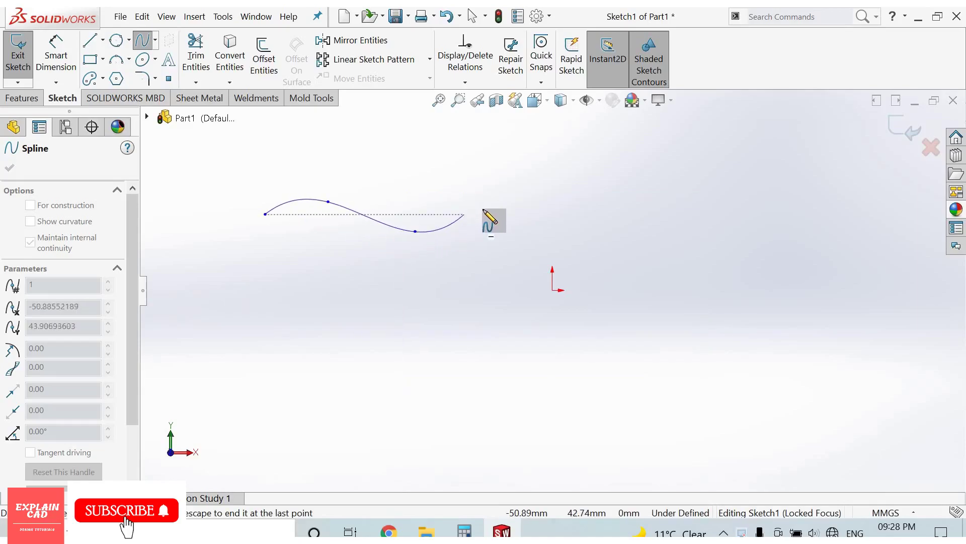
click(469, 214)
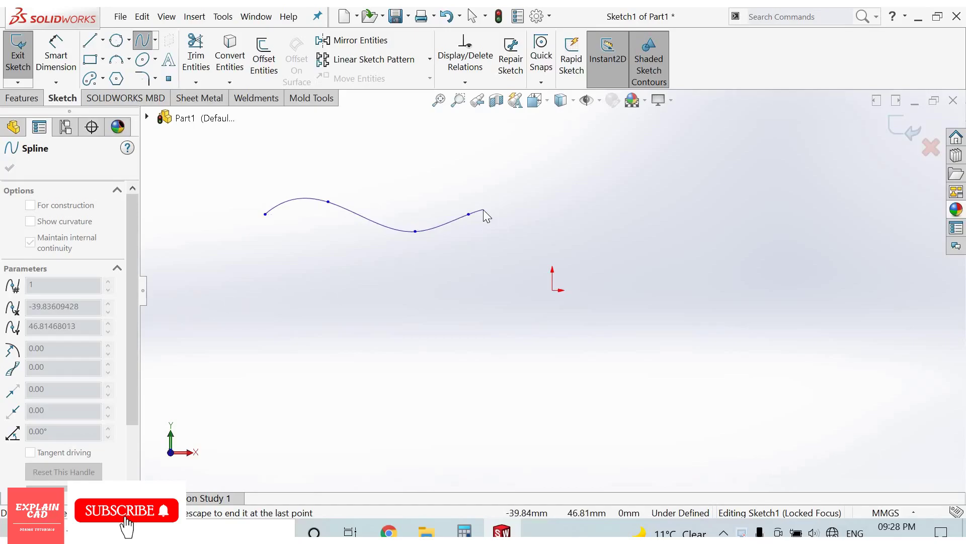
right_click(514, 225)
click(514, 223)
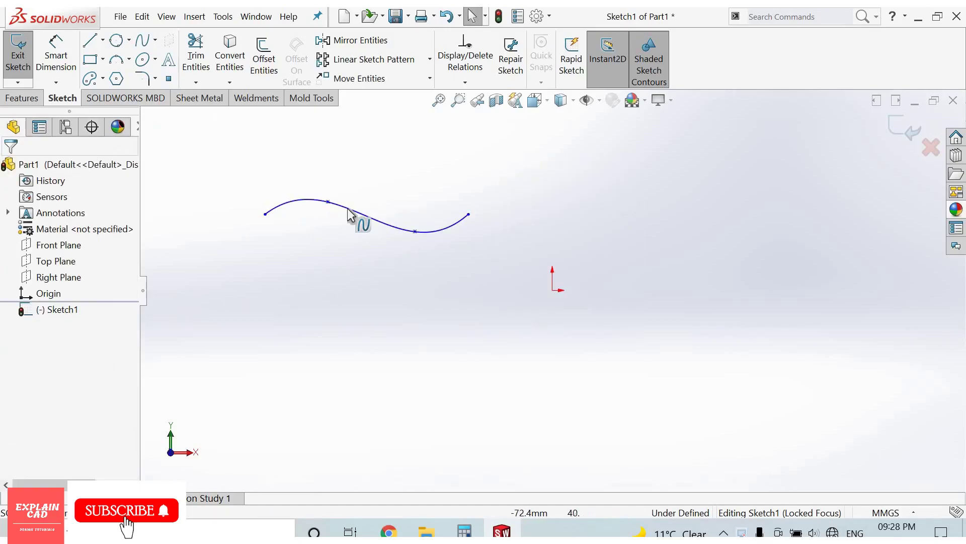
- Tilt the spline's start tangent upward and pull its curve down into a deeper double wave
click(324, 211)
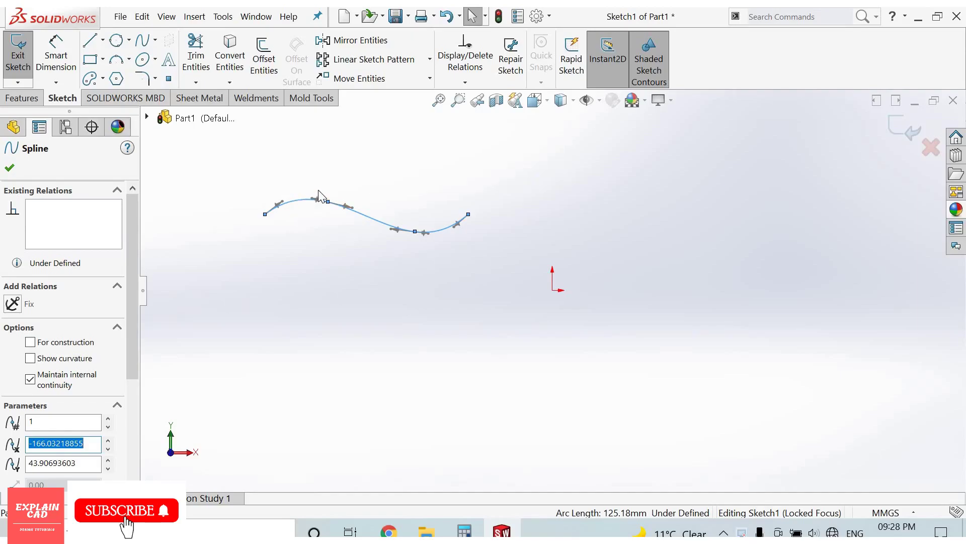
key(f)
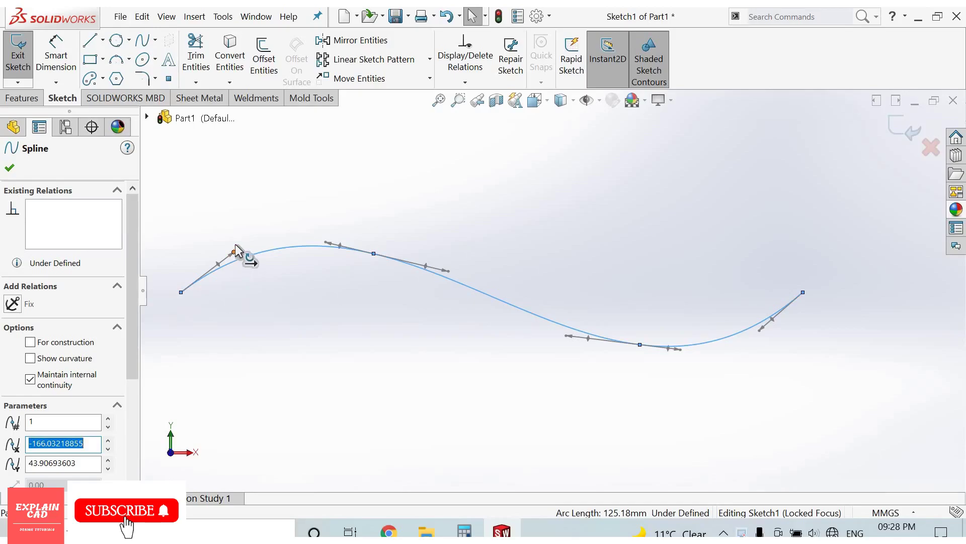
drag(241, 240, 246, 215)
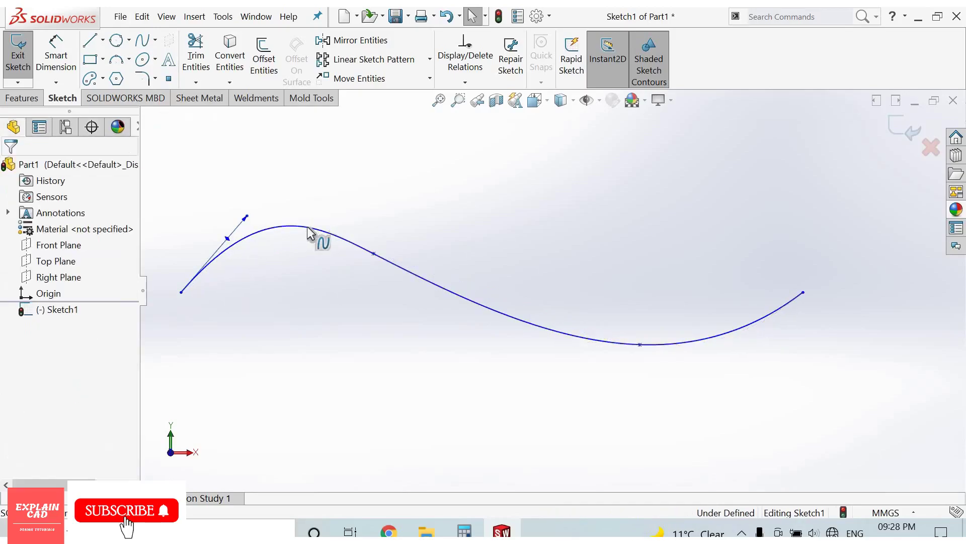
click(342, 241)
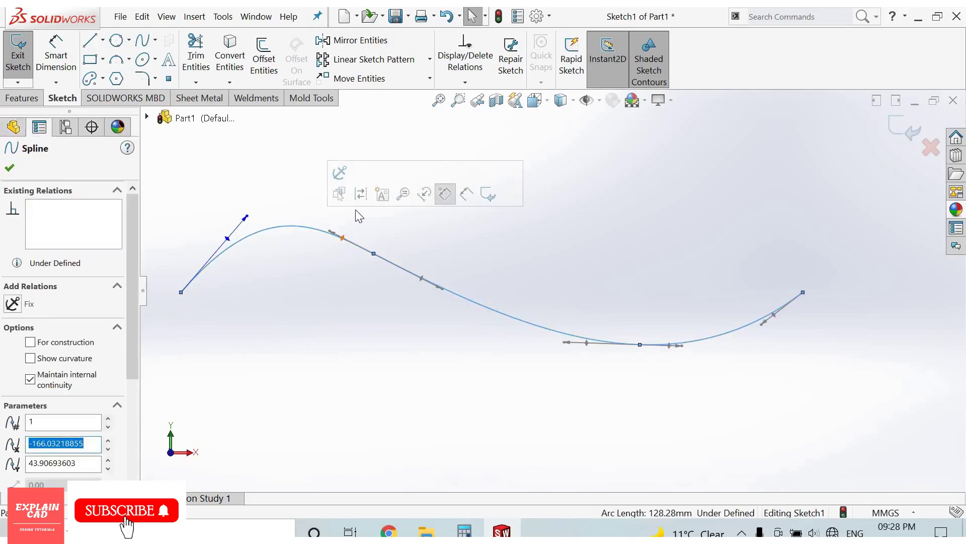
drag(425, 275, 584, 389)
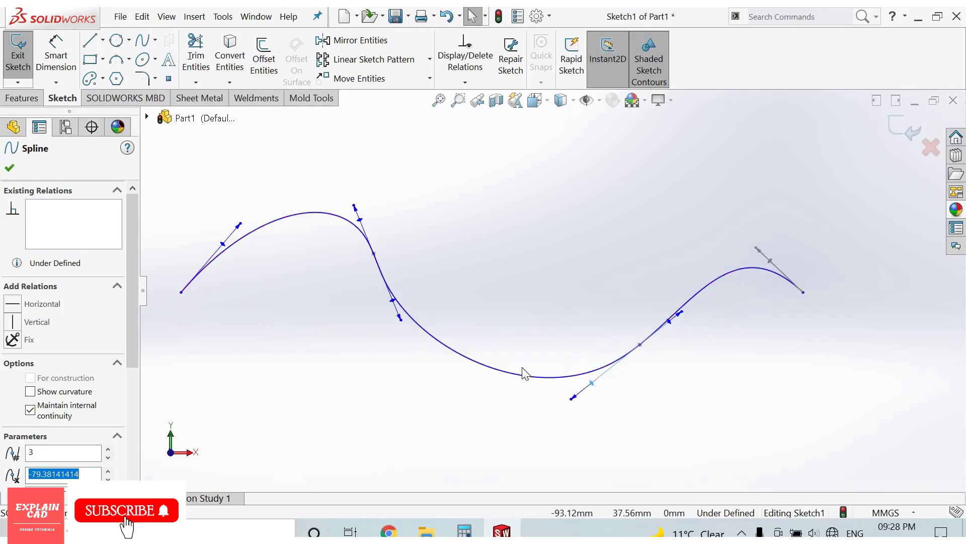
click(512, 272)
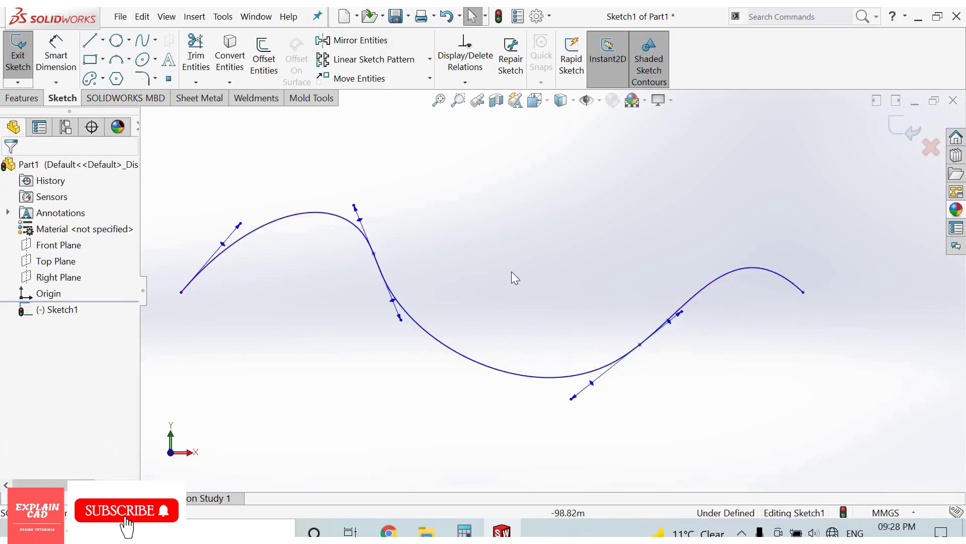
click(526, 378)
right_click(532, 375)
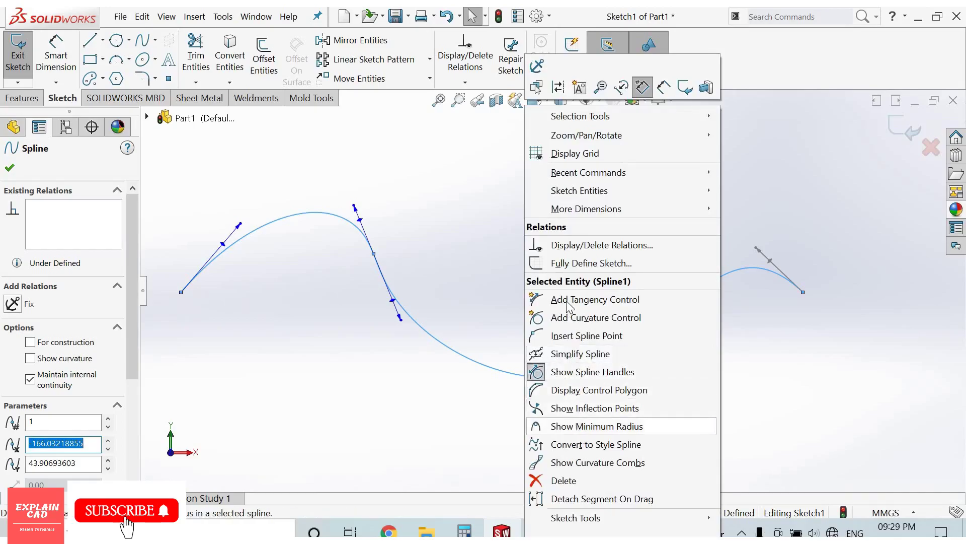
- Insert an extra spline point on the lower curve, left of the trough
click(487, 366)
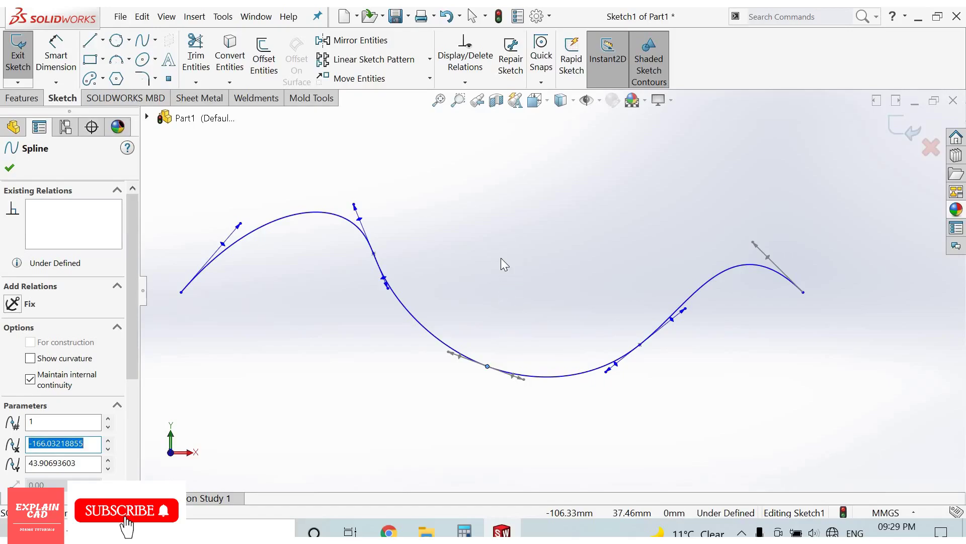
right_click(558, 268)
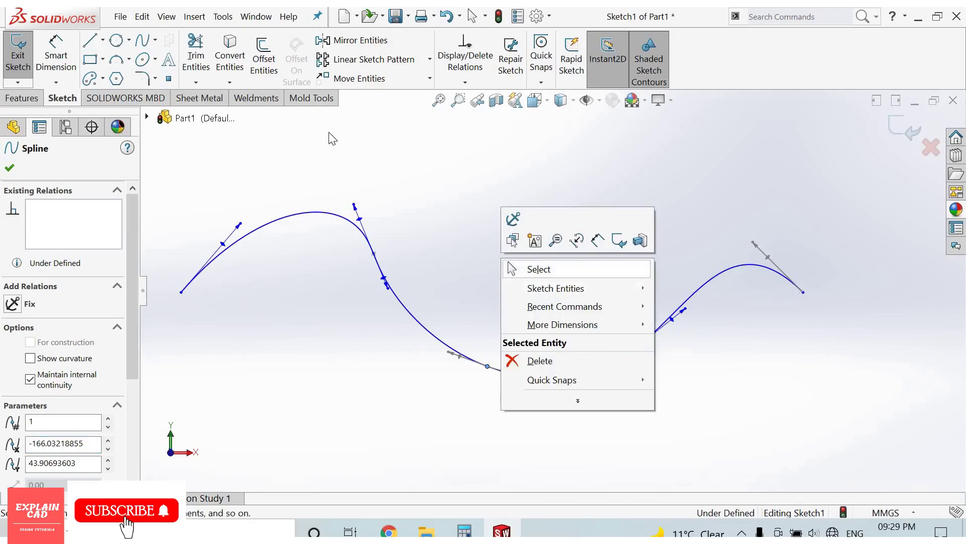
click(224, 189)
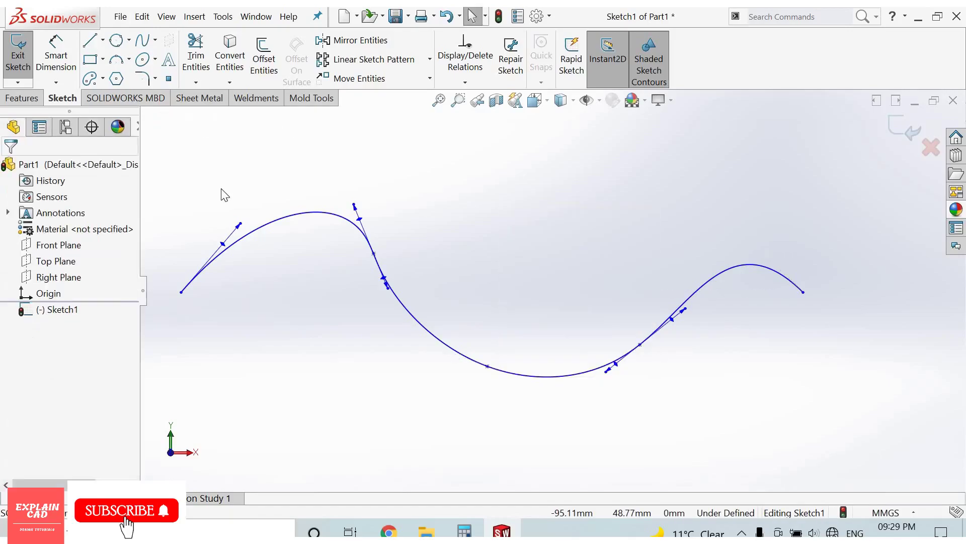
- Dimension the first two tangent handles to lengths 70 and 65
click(59, 68)
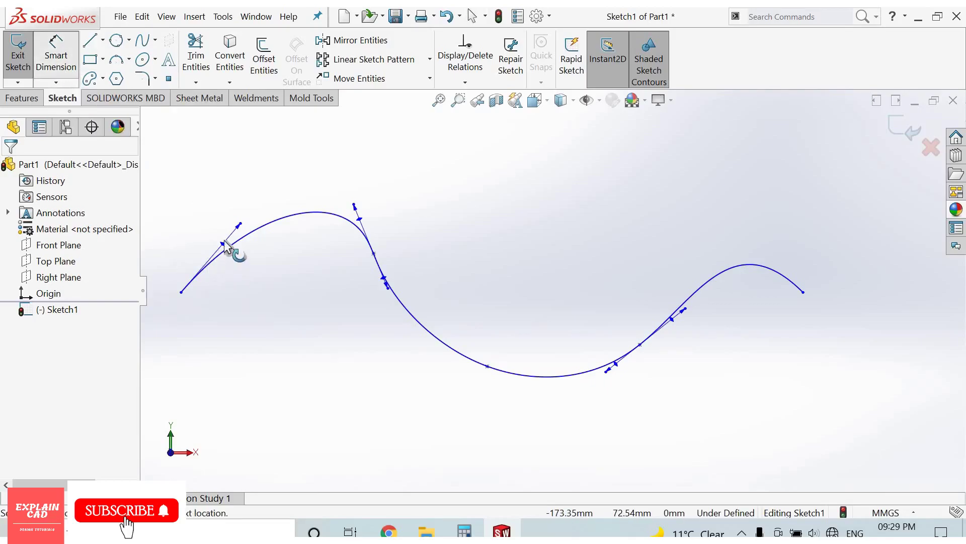
click(236, 226)
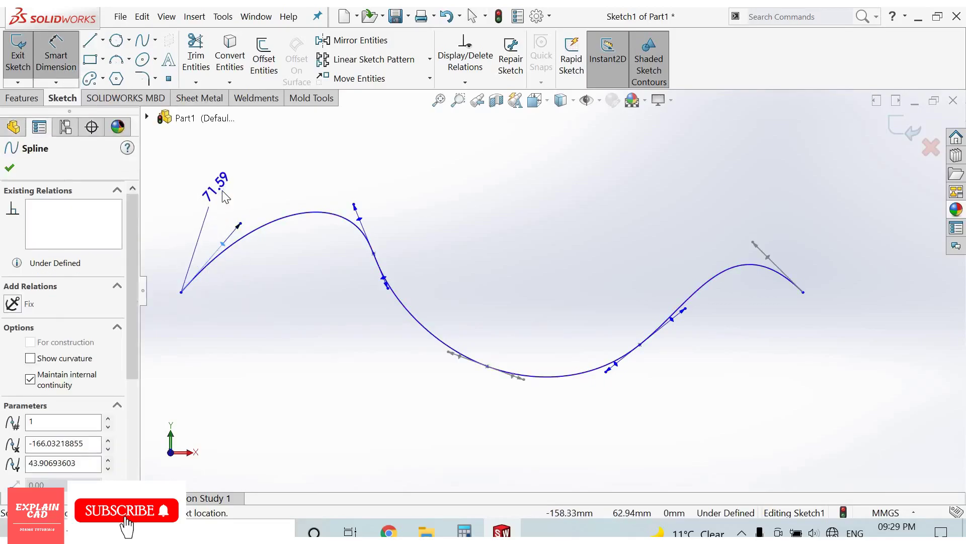
click(216, 187)
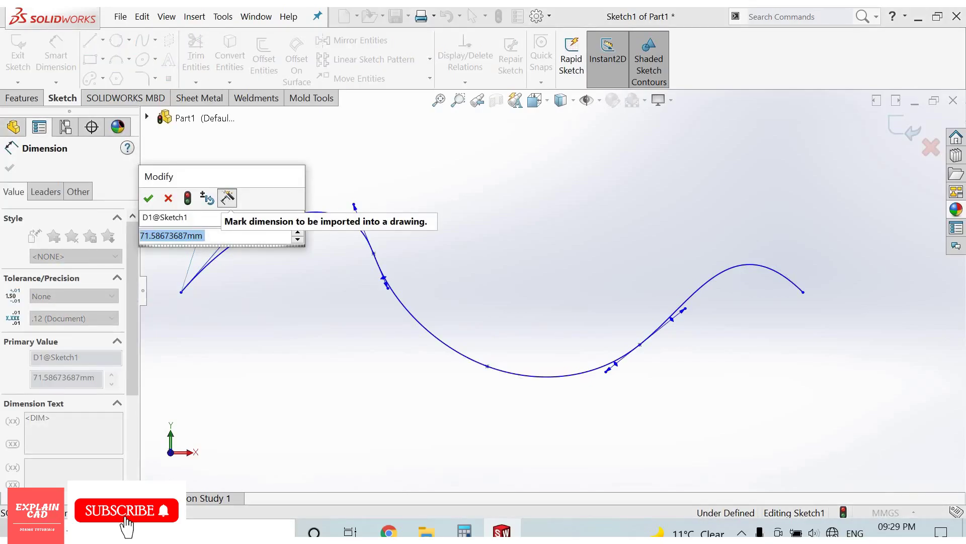
text(70)
key(Return)
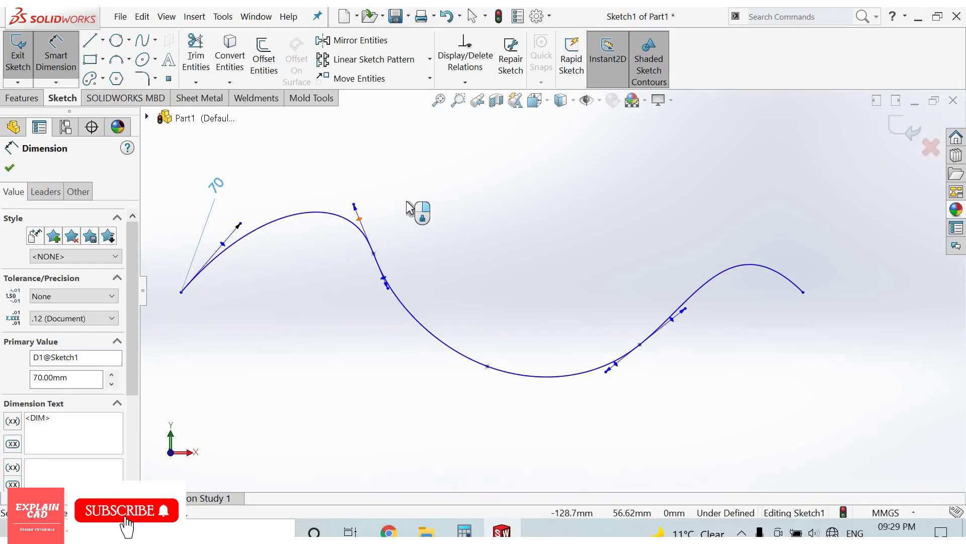
click(355, 206)
click(411, 206)
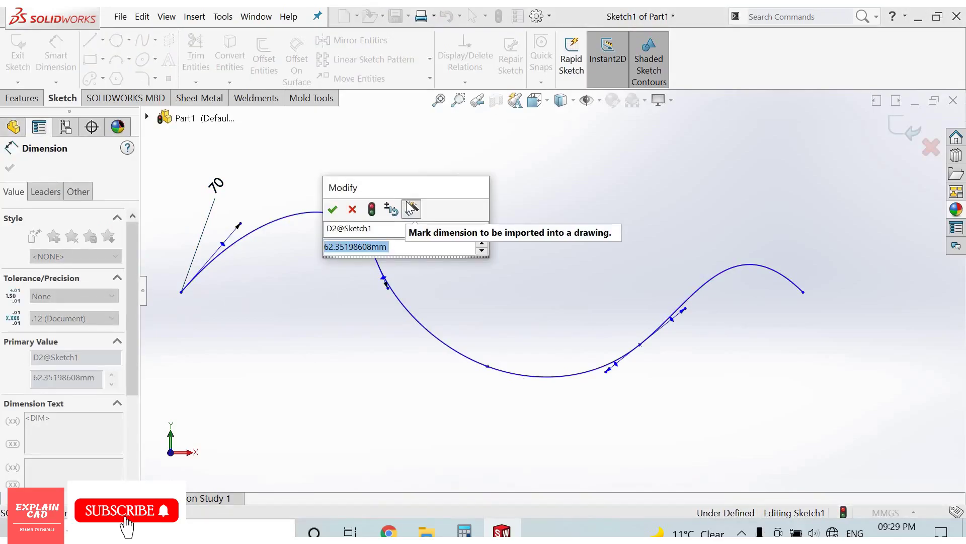
text(65)
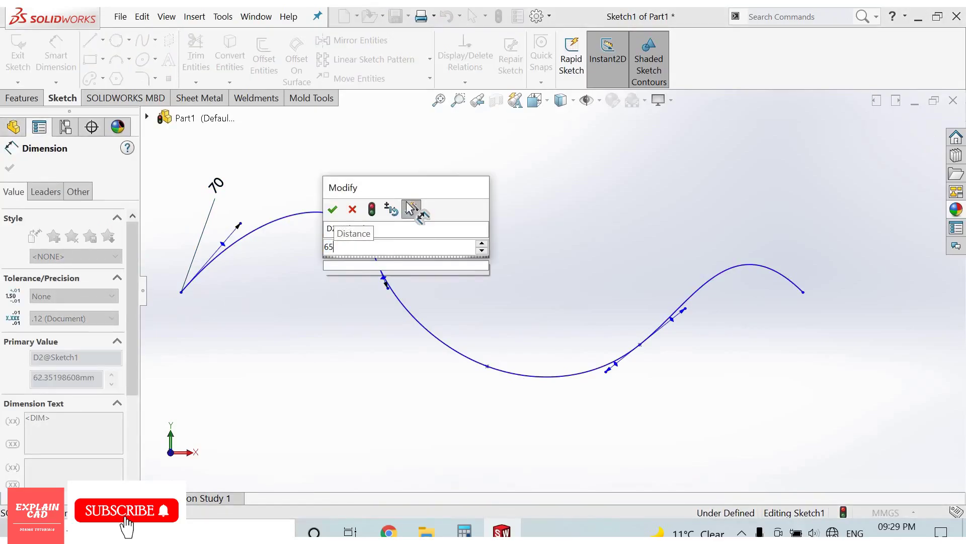
key(Return)
- Dimension the next handle to 70 and the inserted point's handle to 60
click(617, 363)
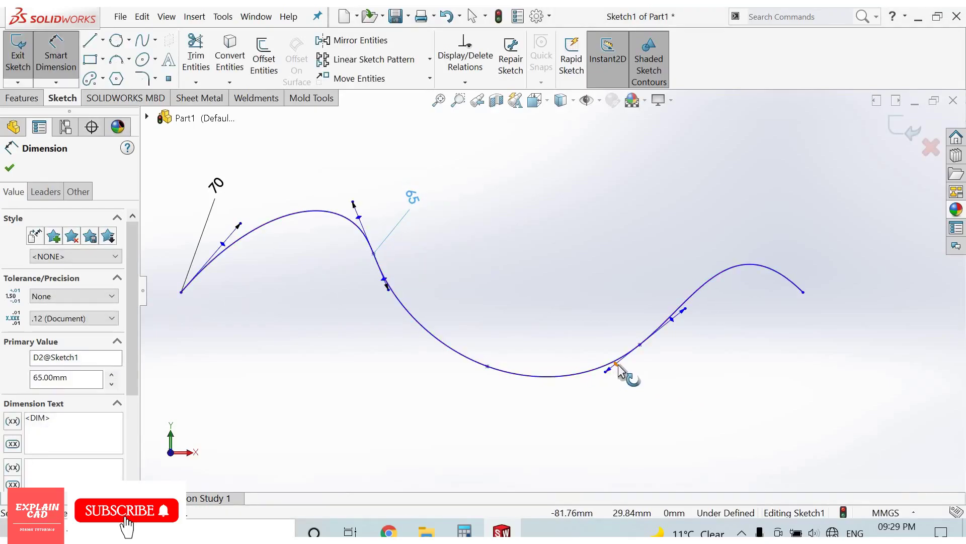
click(643, 422)
text(70)
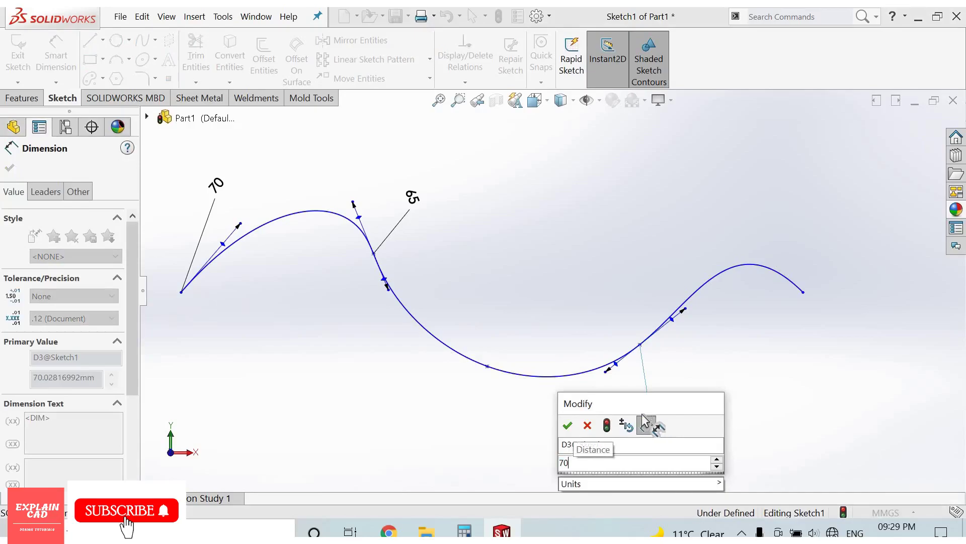
key(Return)
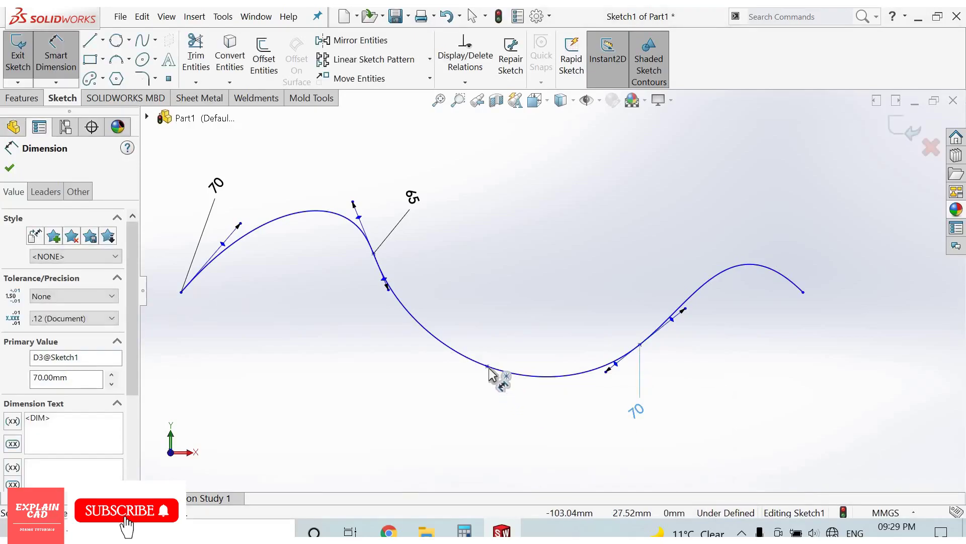
click(496, 376)
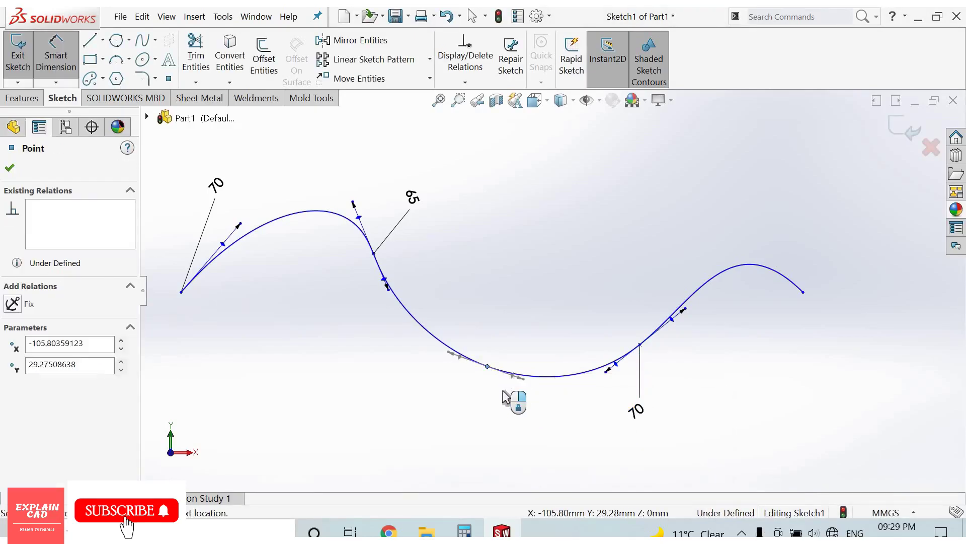
click(483, 427)
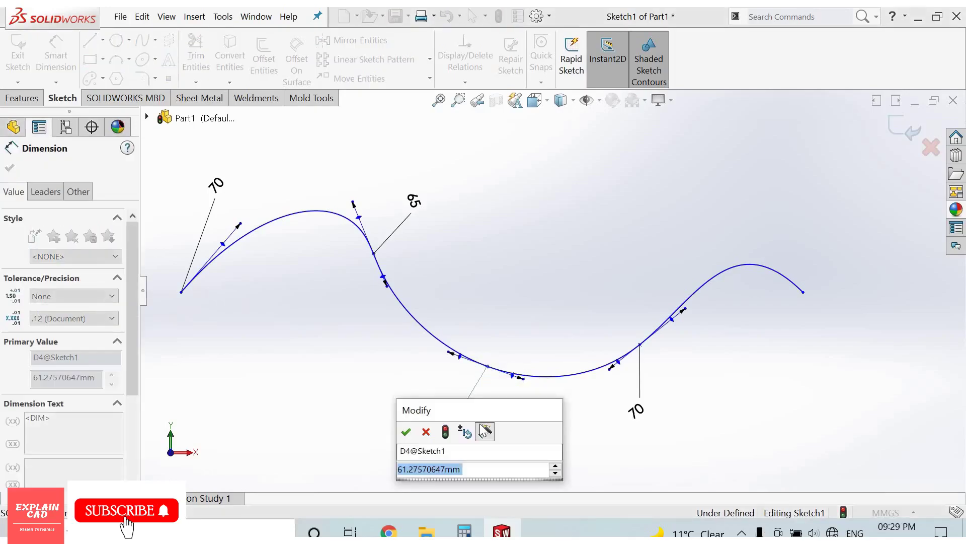
text(60)
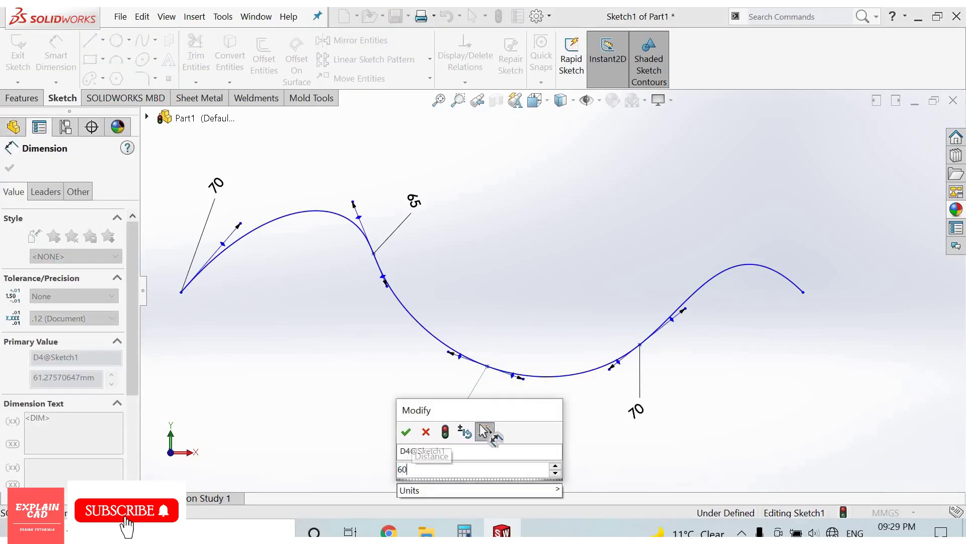
key(Return)
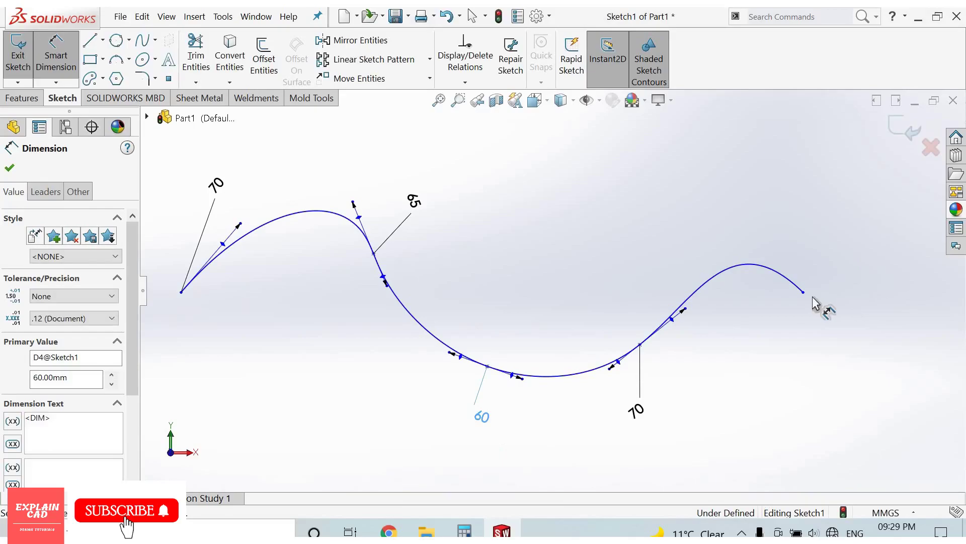
key(Escape)
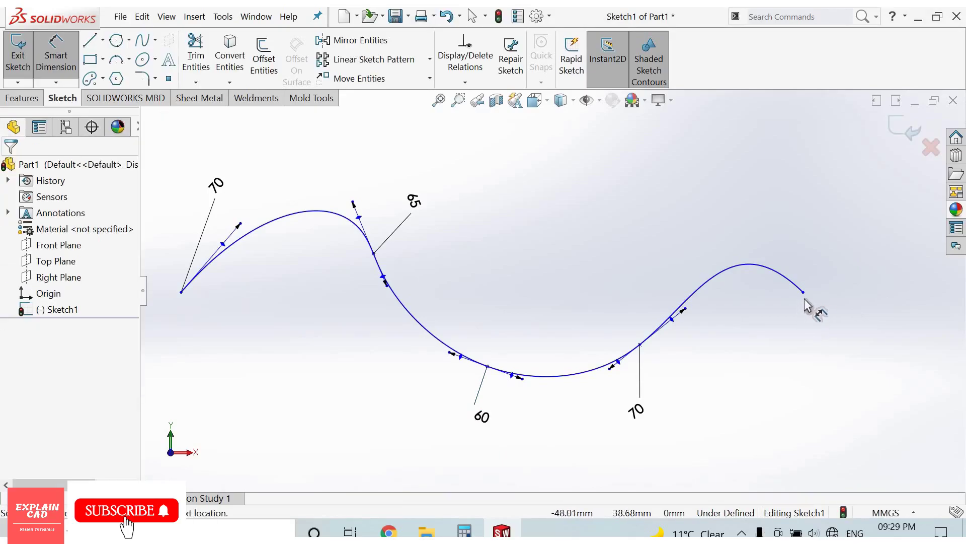
- Add a trial spline length dimension and set the right-end handle length to 50
click(802, 292)
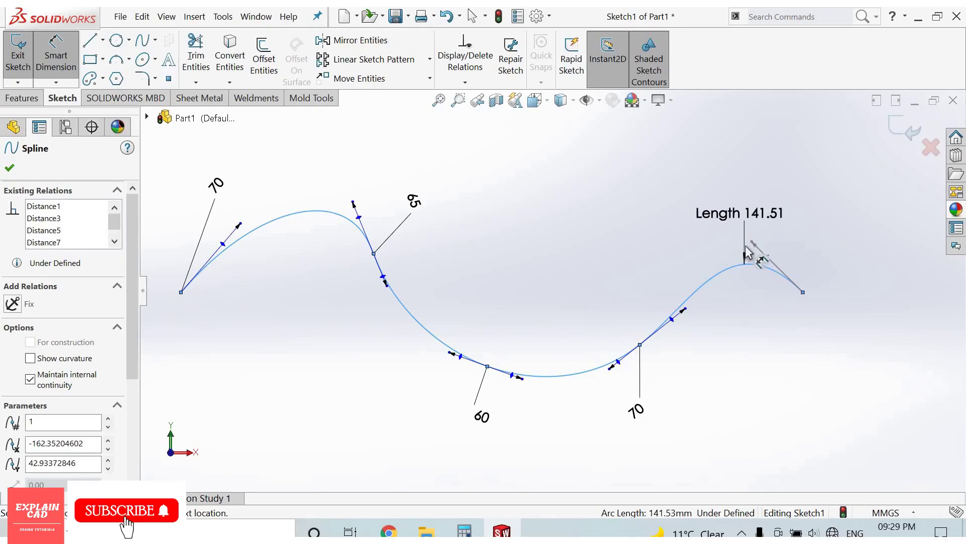
click(725, 256)
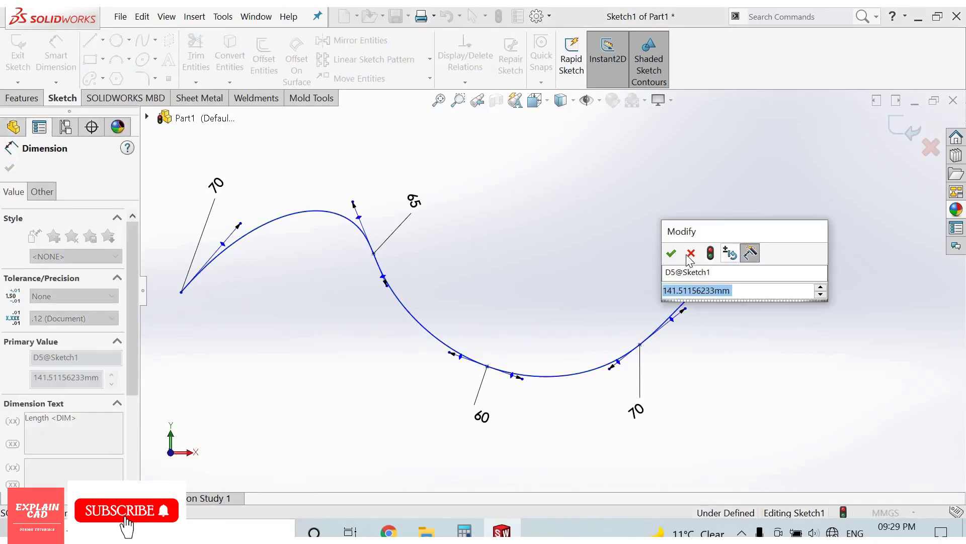
key(Return)
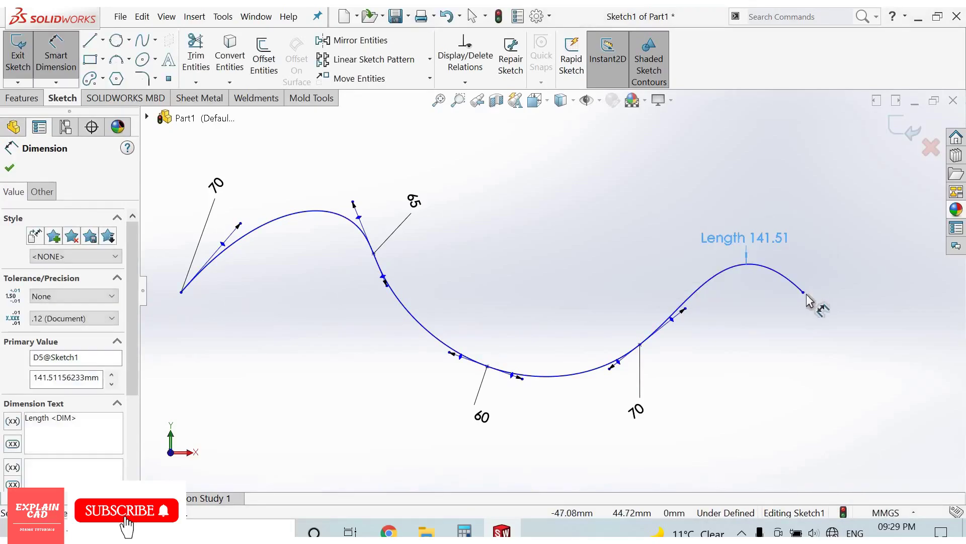
click(770, 266)
drag(770, 265, 837, 250)
click(837, 249)
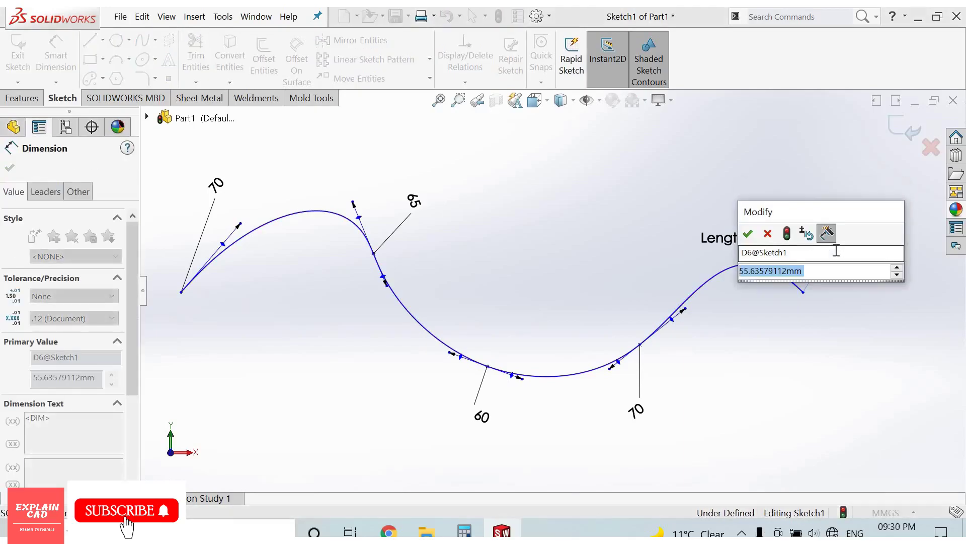
text(50)
key(Return)
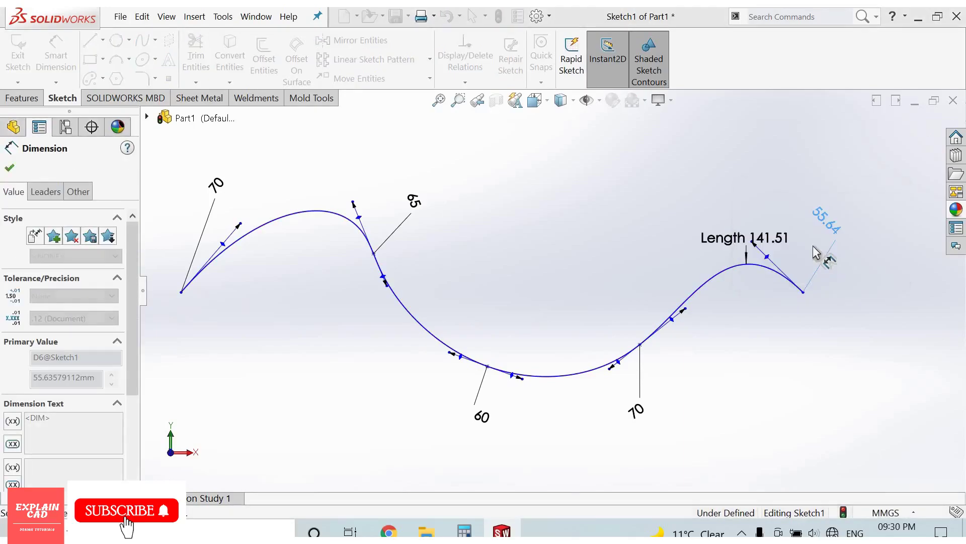
- Delete the trial Length 141.51 dimension
right_click(876, 286)
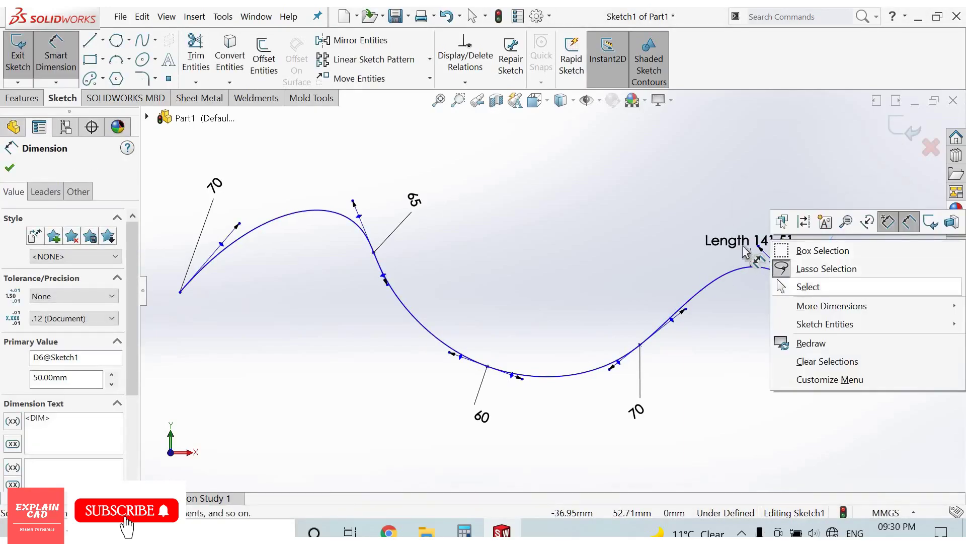
click(693, 233)
click(693, 231)
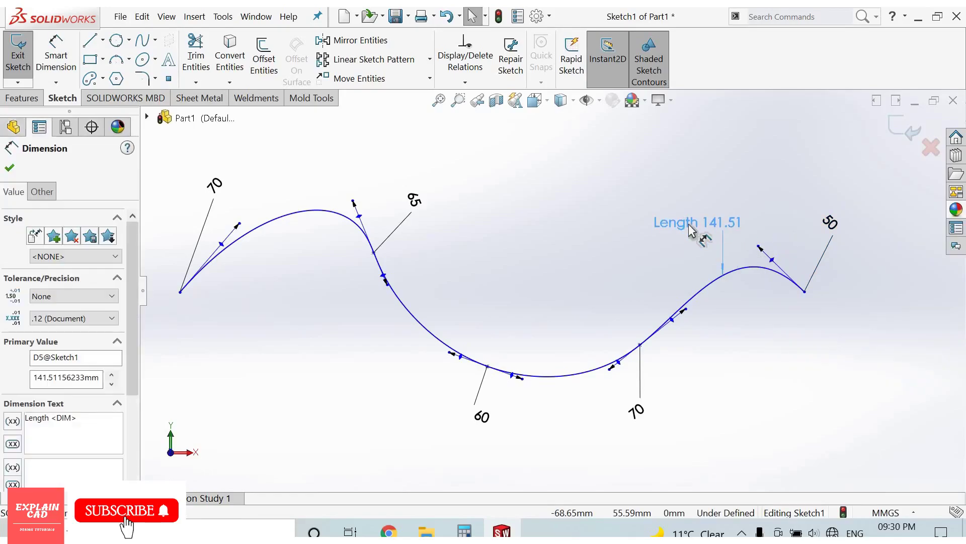
key(Delete)
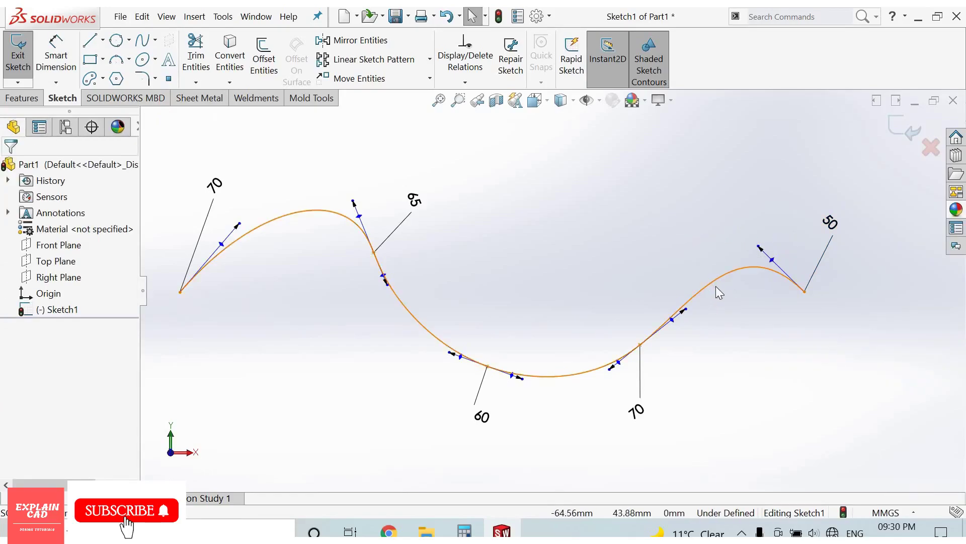
- Dimension the spline's arc length to 170
click(718, 285)
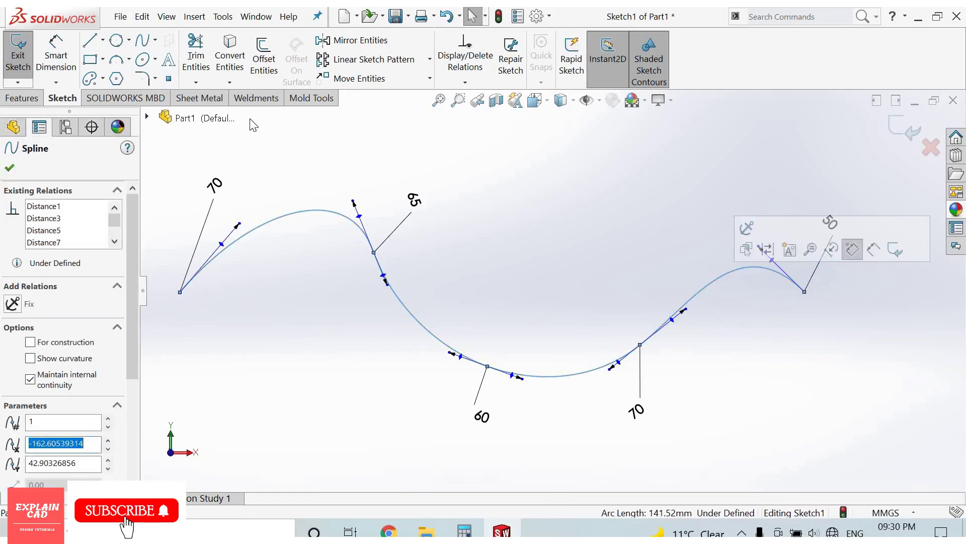
click(50, 63)
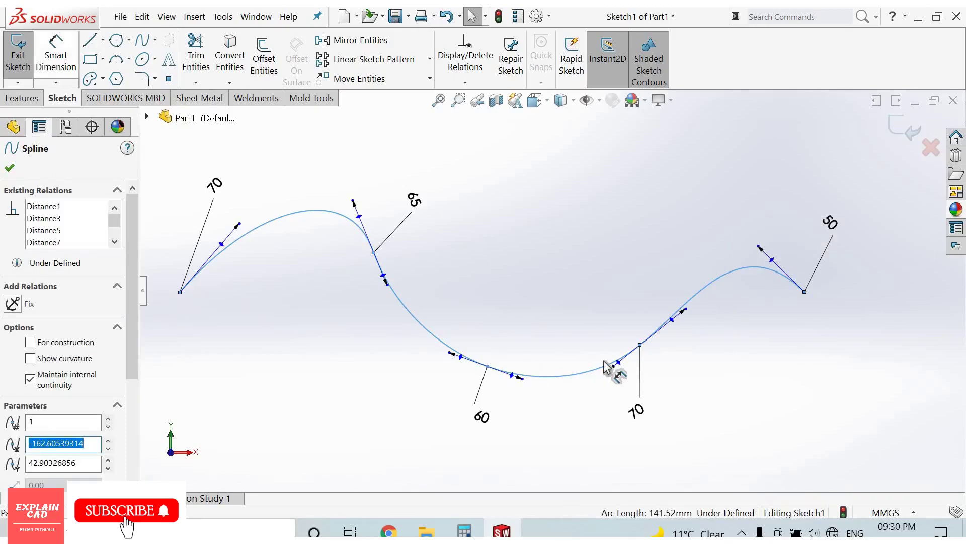
click(748, 338)
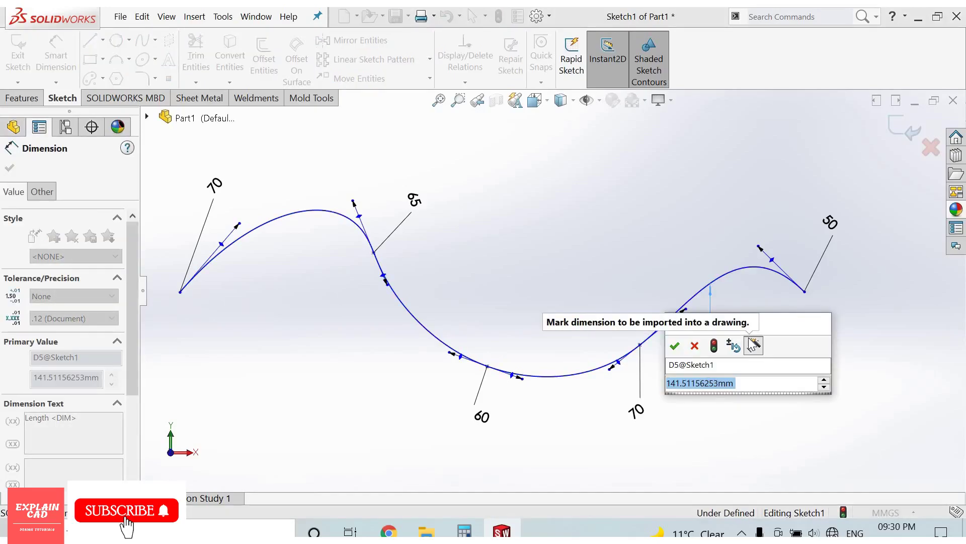
text(1)
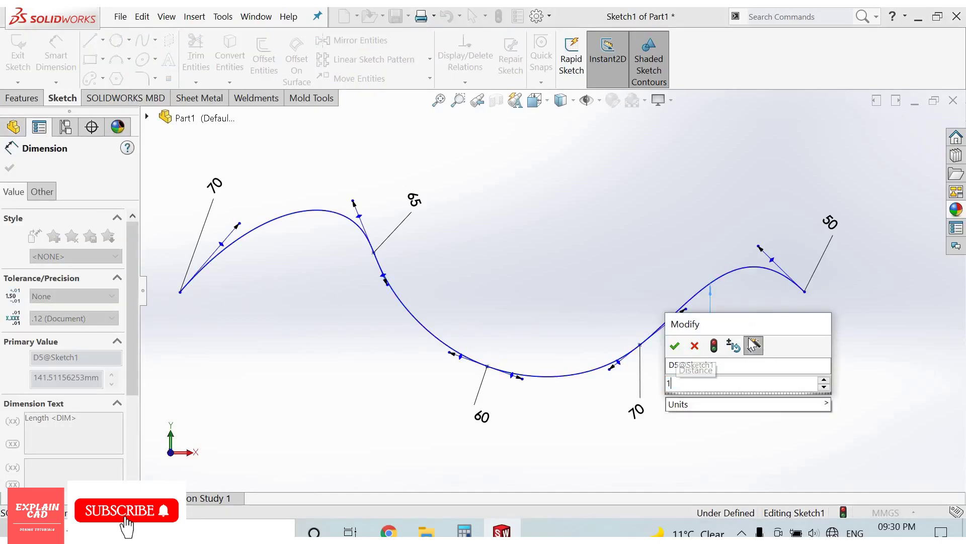
text(70)
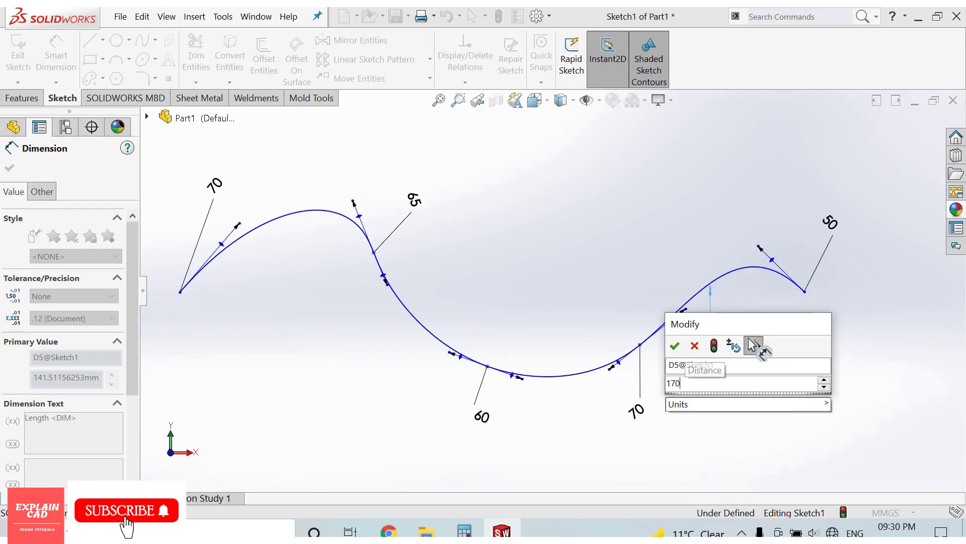
key(Return)
scroll(558, 232, up, 2)
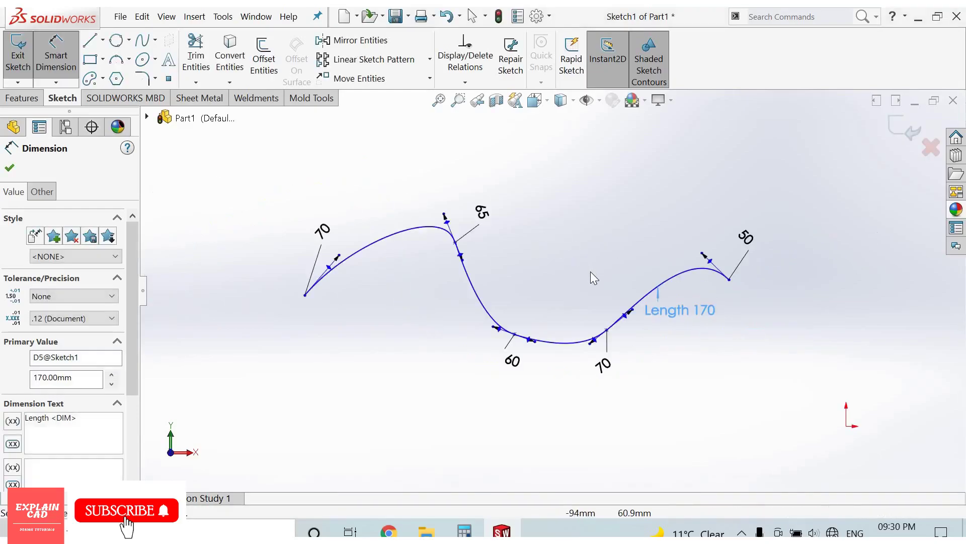
right_click(554, 198)
click(565, 269)
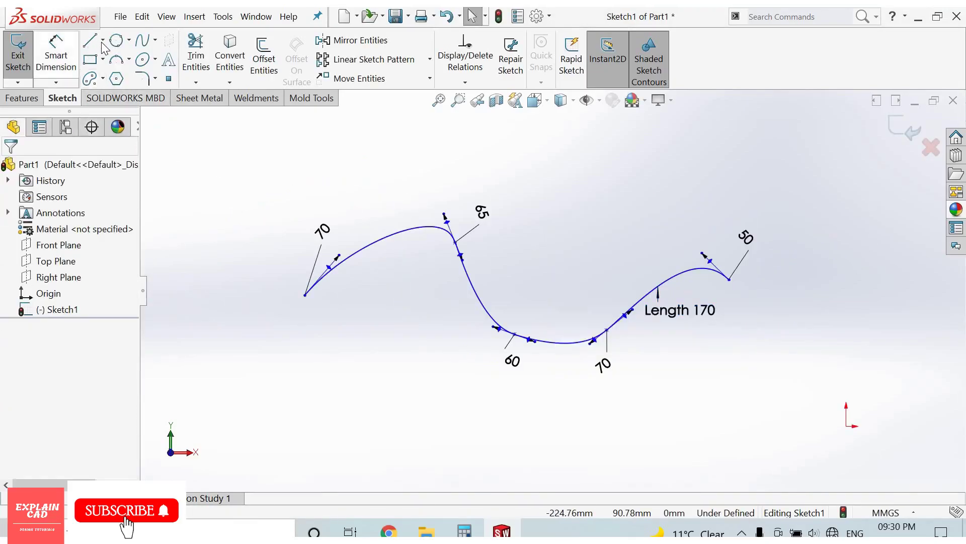
click(102, 40)
- Draw a horizontal centerline from the spline's left endpoint
click(126, 77)
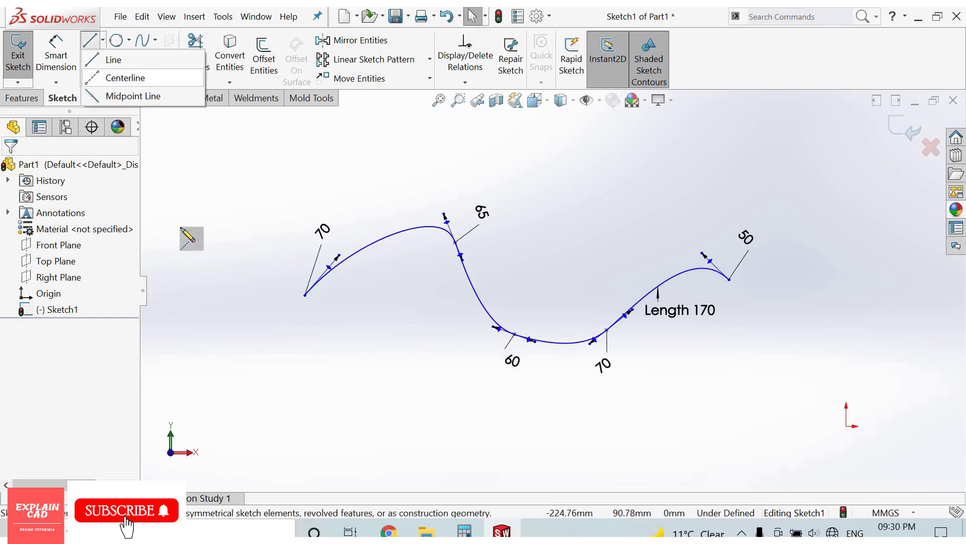
click(304, 295)
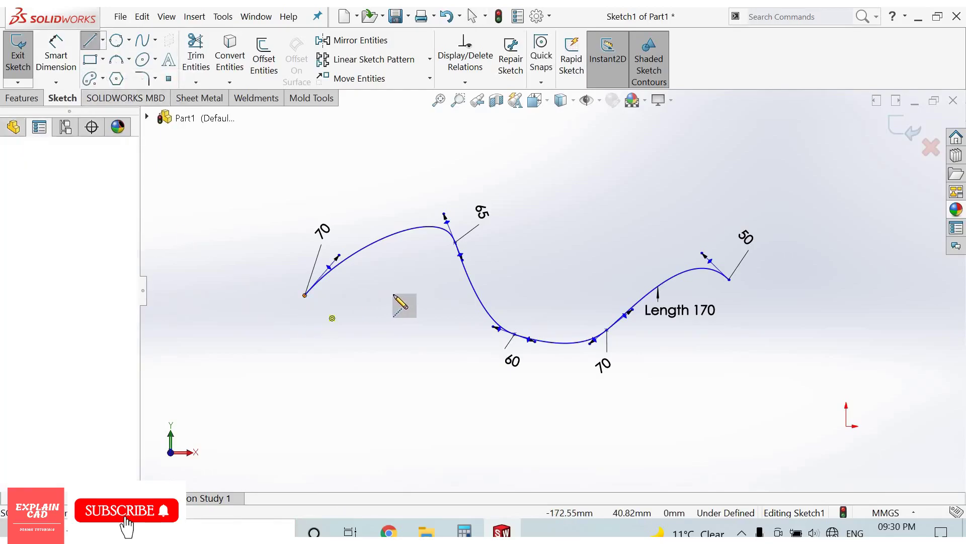
right_click(373, 295)
key(Escape)
key(Escape)
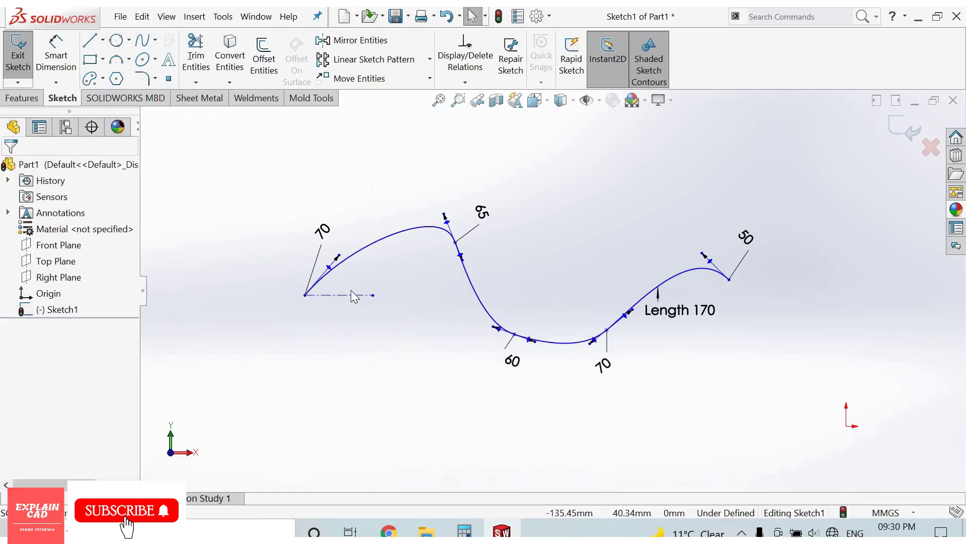
scroll(429, 274, up, 5)
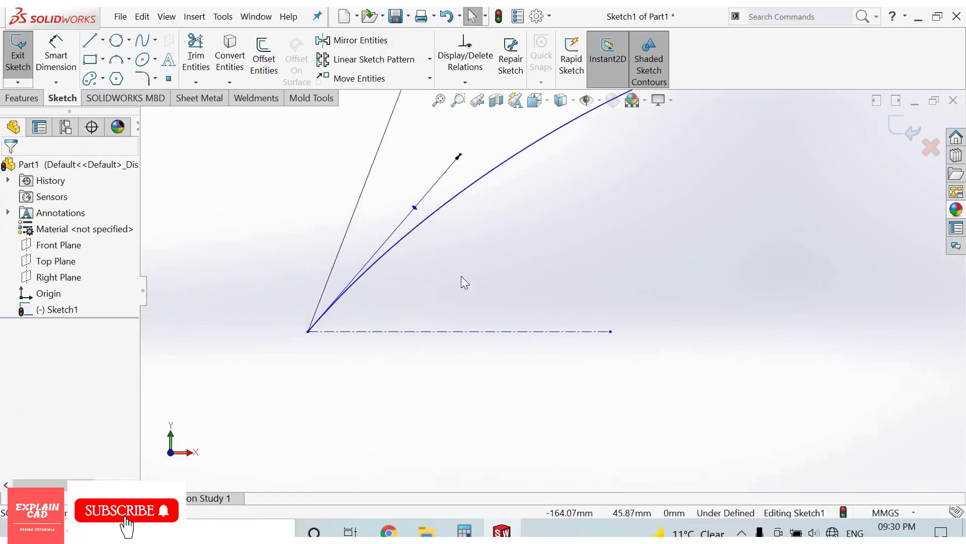
scroll(546, 268, down, 3)
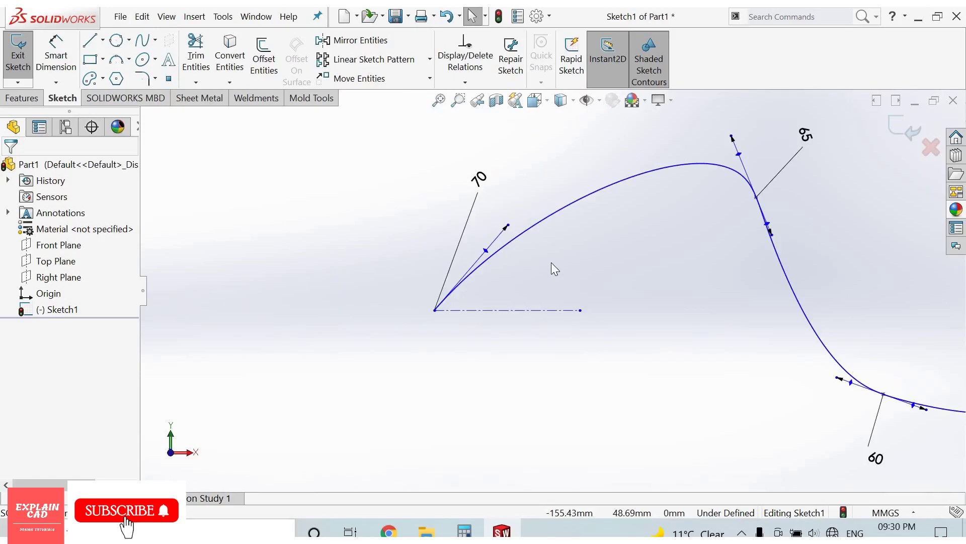
scroll(494, 306, down, 2)
scroll(556, 282, up, 2)
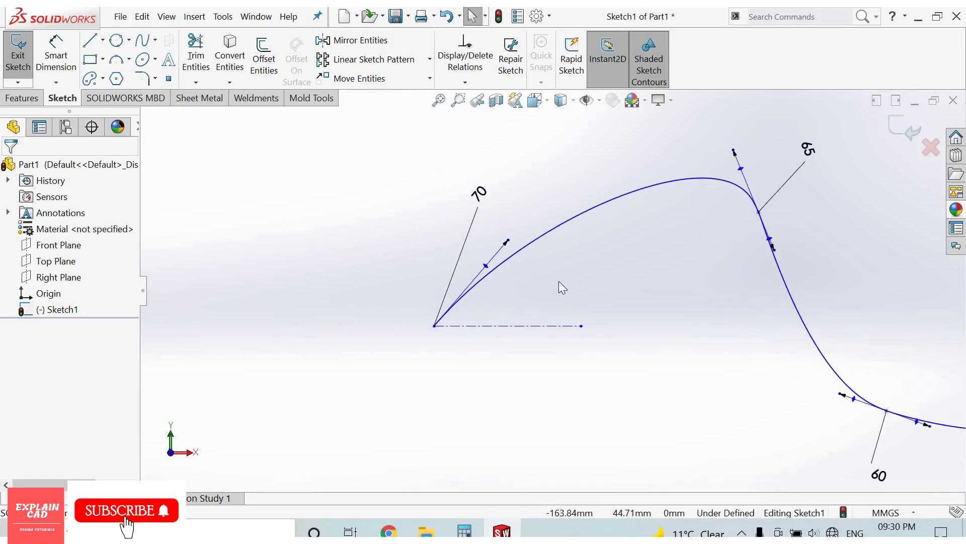
scroll(563, 288, up, 2)
- Dimension the start tangent handle at 45° to the centerline
click(69, 63)
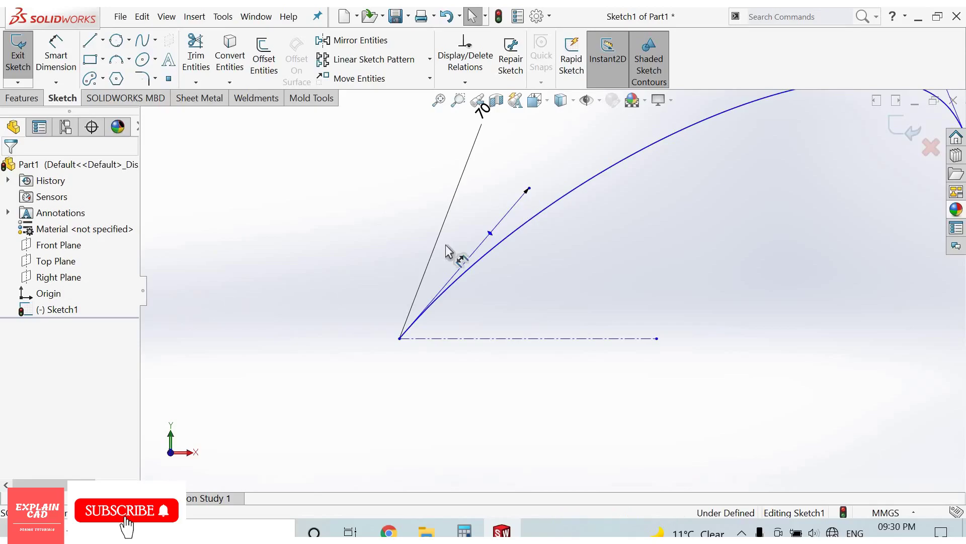
click(544, 339)
click(563, 302)
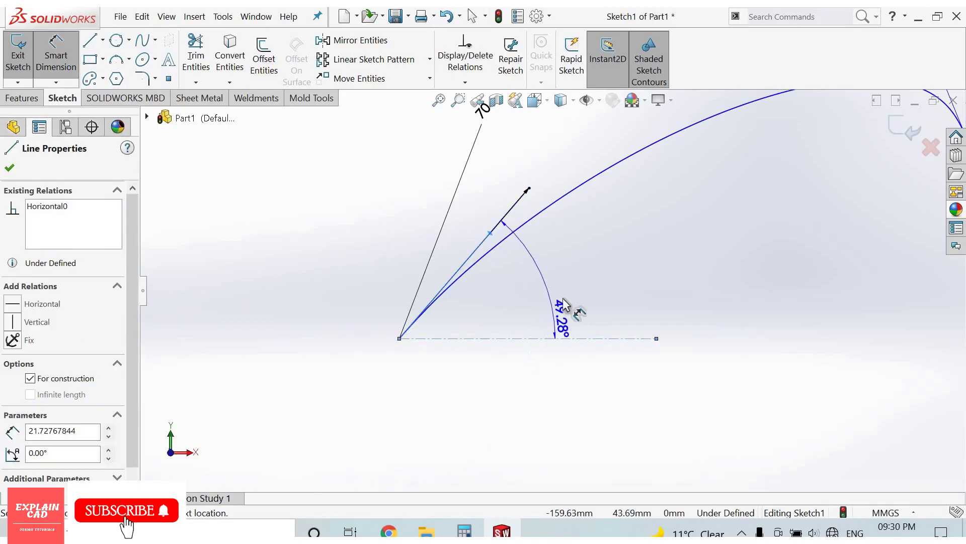
click(567, 304)
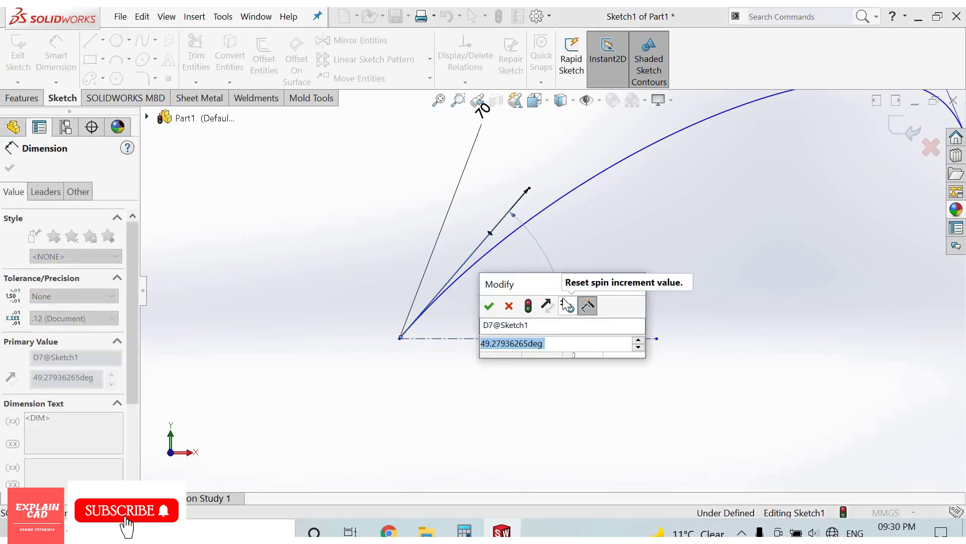
text(45)
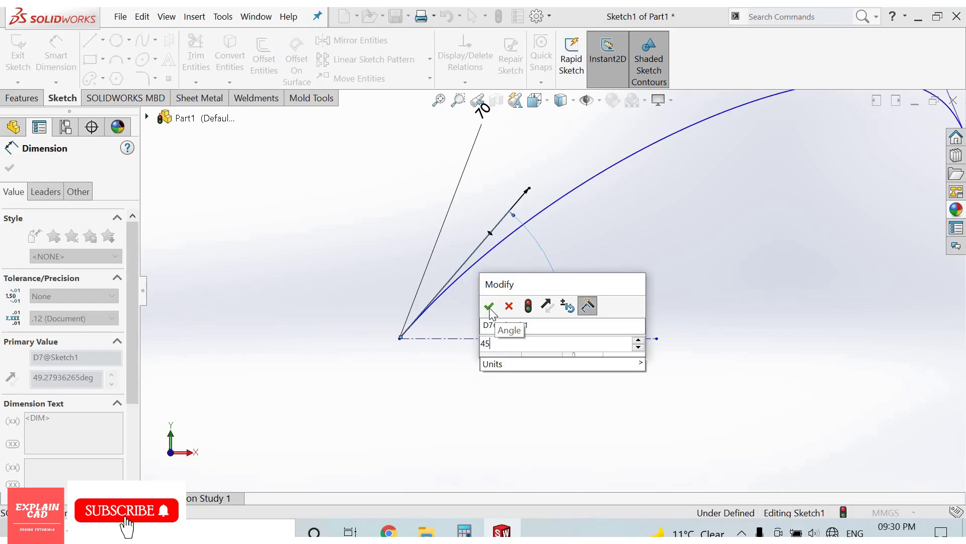
key(Return)
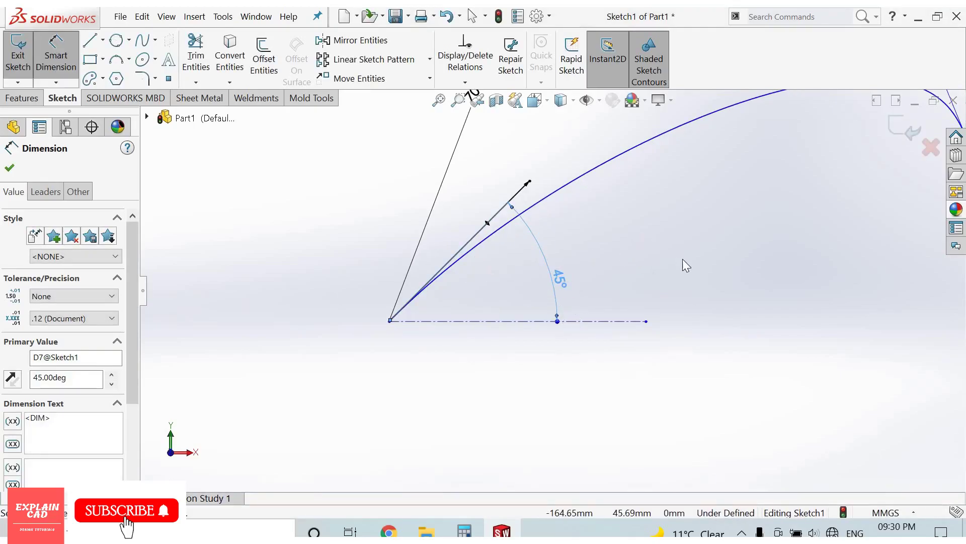
right_click(699, 289)
click(765, 282)
scroll(823, 332, up, 6)
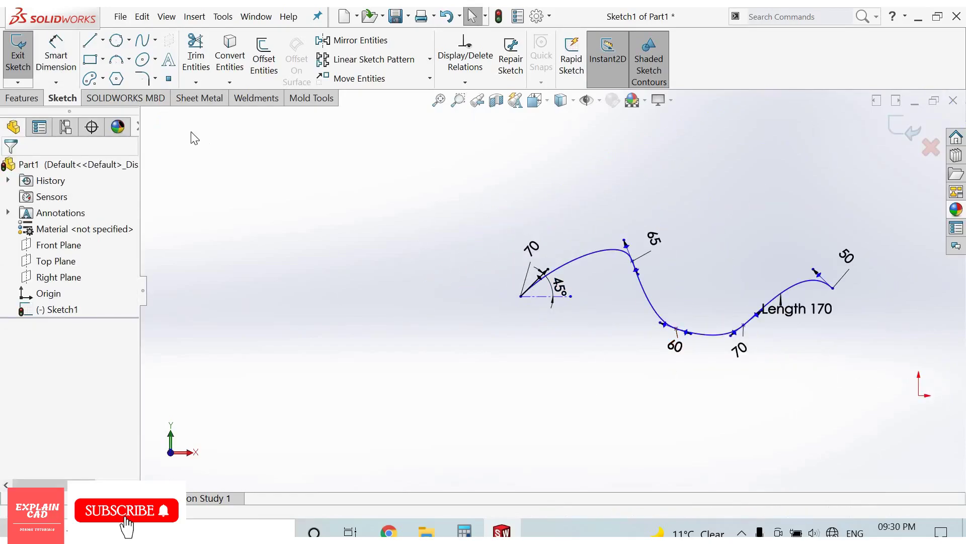
- Draw a style spline with a four-point control polygon left of the dimensioned spline
click(155, 40)
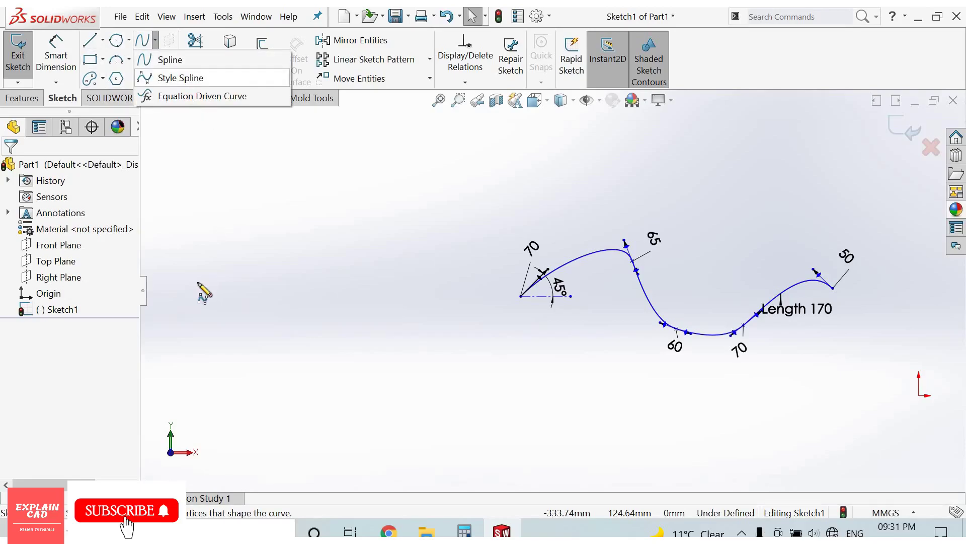
click(196, 225)
click(263, 183)
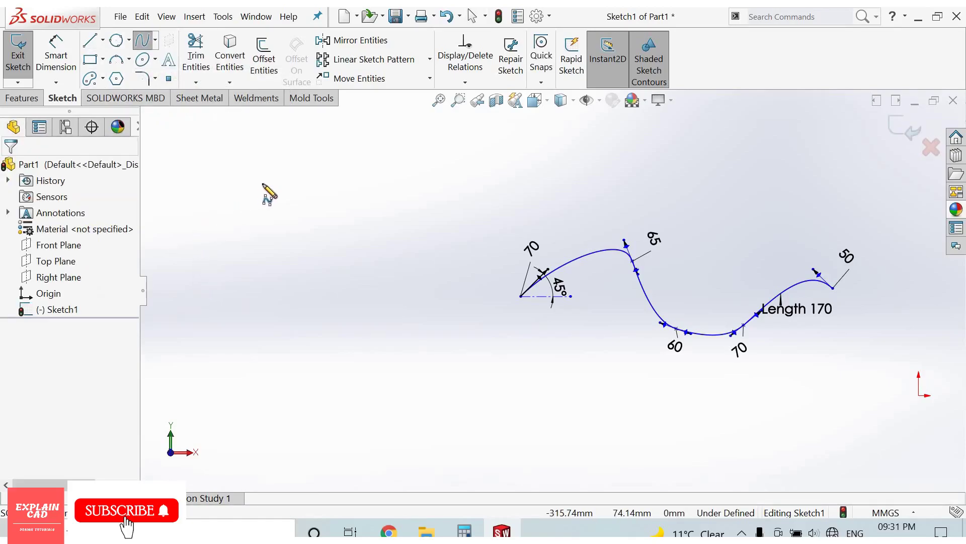
click(393, 254)
click(438, 210)
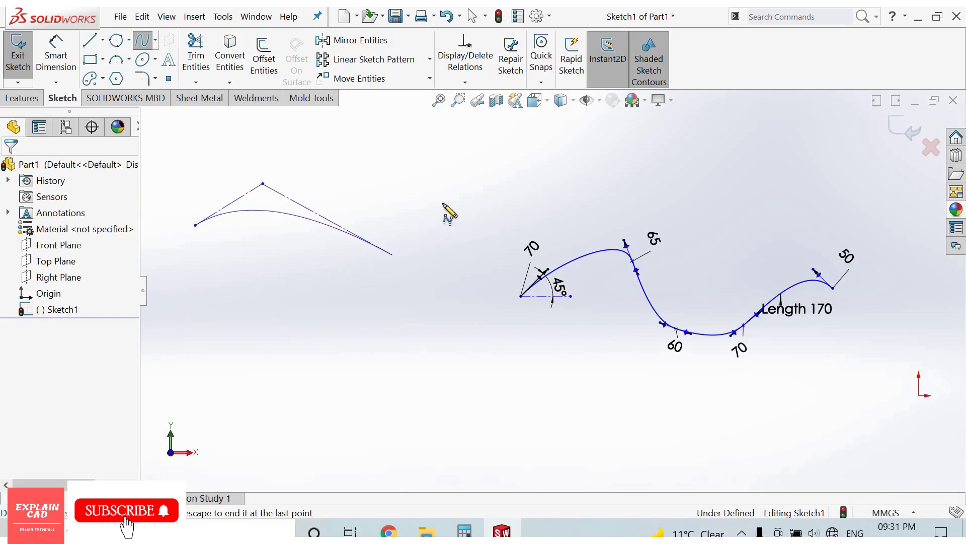
right_click(486, 192)
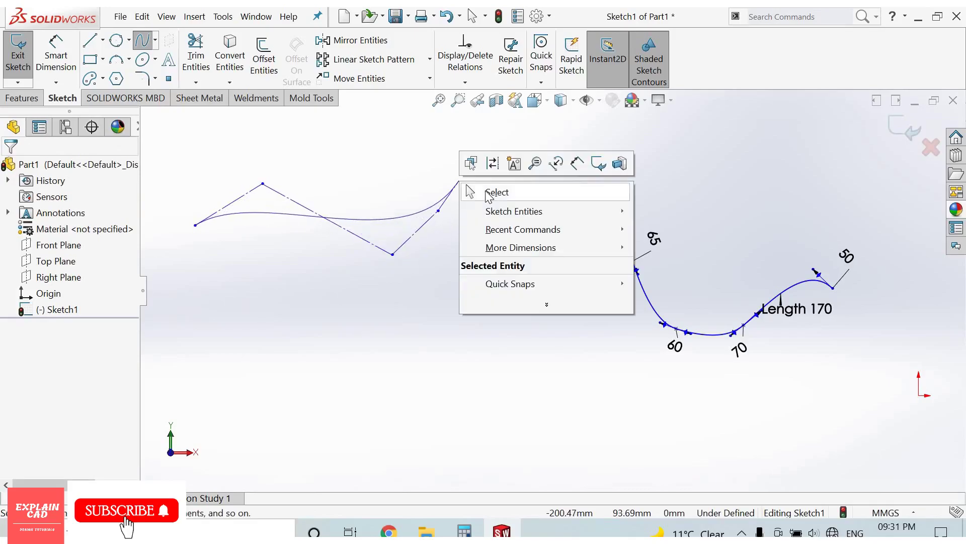
key(Escape)
scroll(267, 211, down, 3)
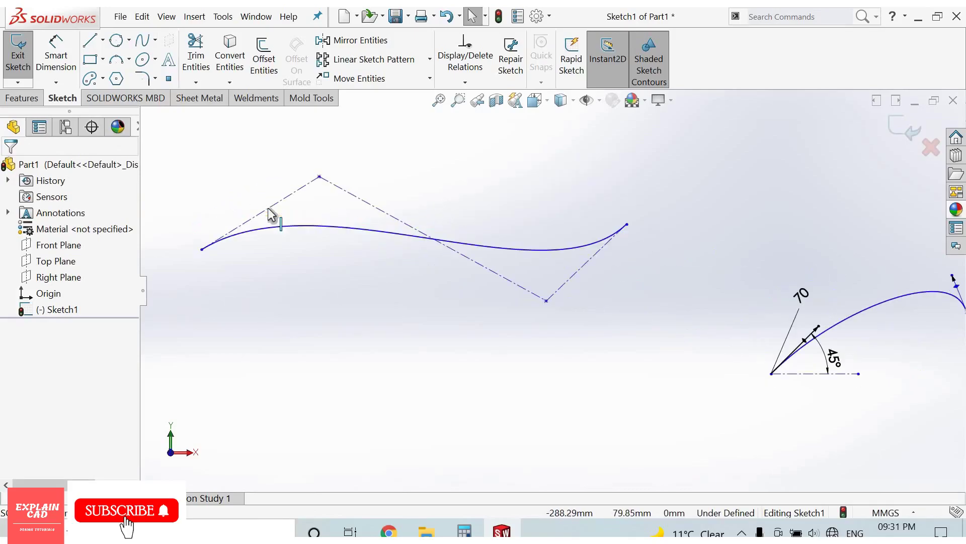
- Raise the style spline's top control vertex upward
click(262, 211)
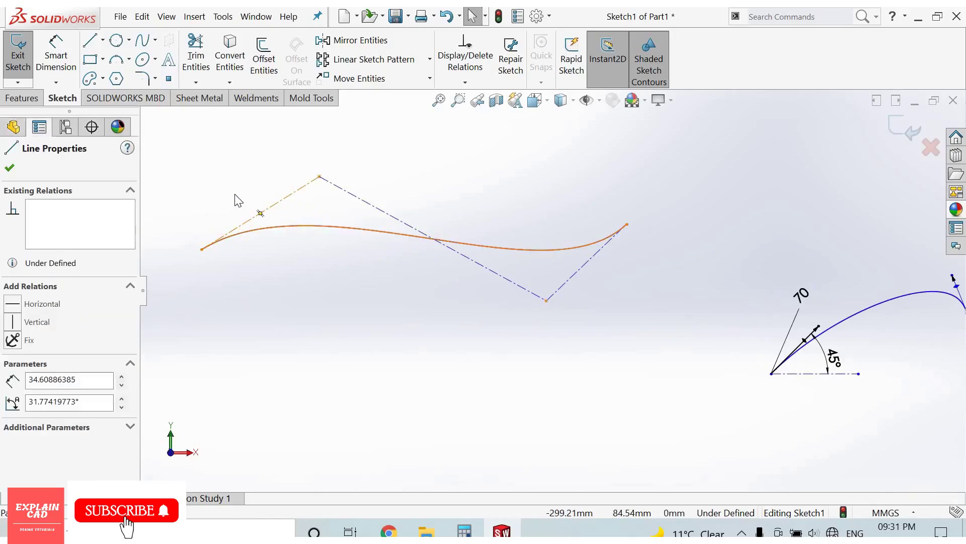
key(Escape)
drag(244, 222, 353, 160)
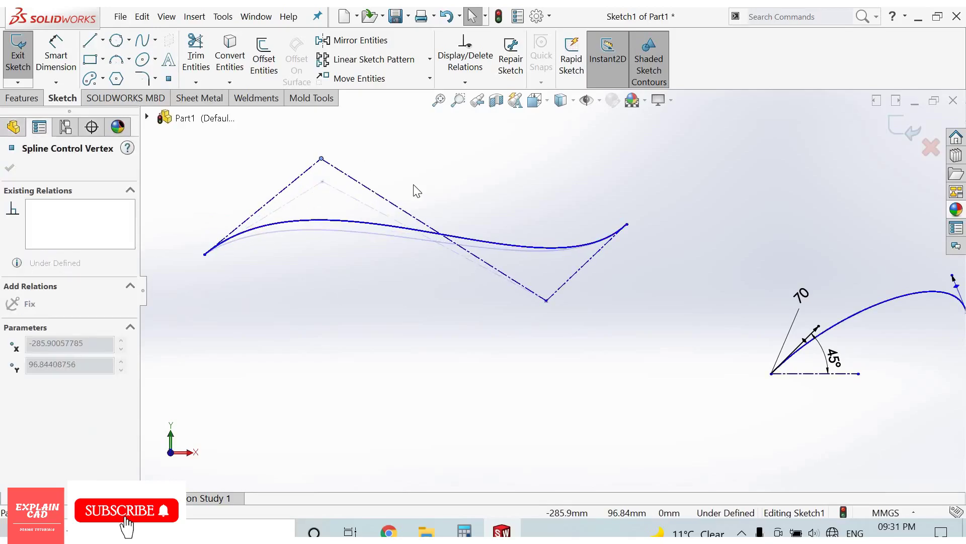
key(Escape)
right_drag(257, 187, 271, 198)
- Dimension the three control polygon legs to 35, 70 and 30
click(272, 198)
click(225, 186)
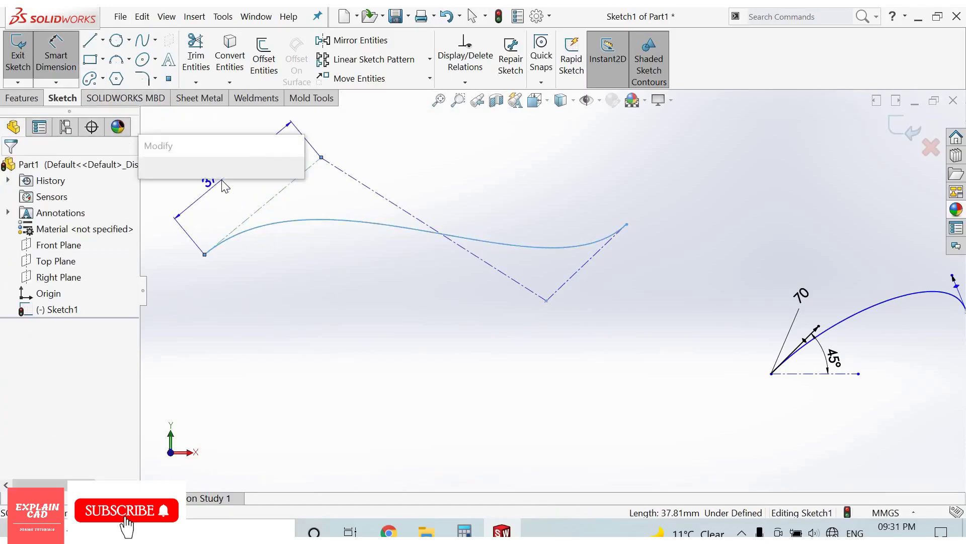
text(5)
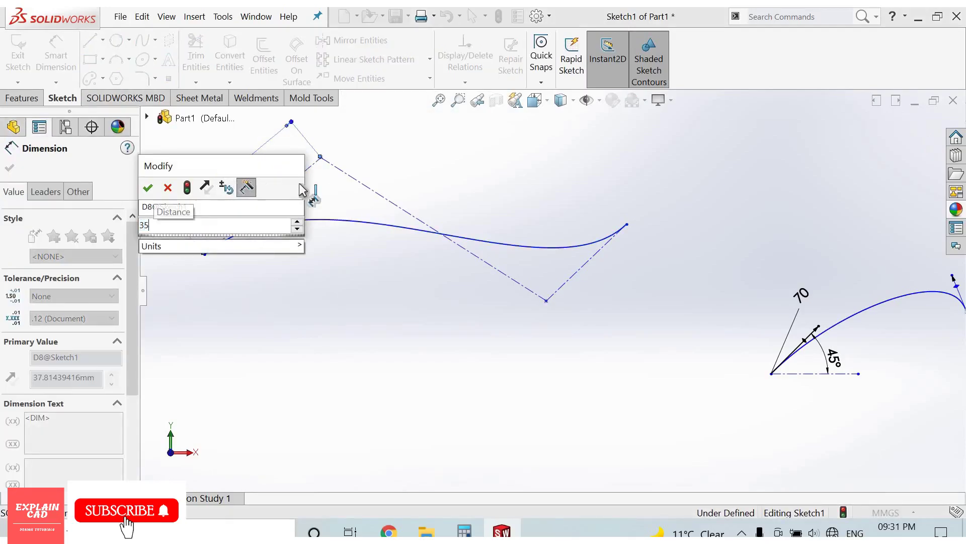
key(Return)
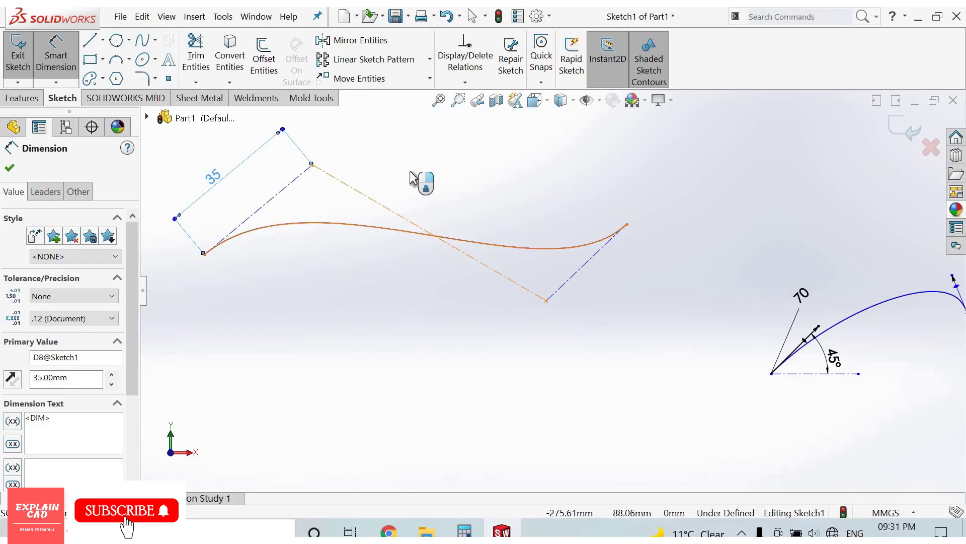
click(411, 221)
click(410, 172)
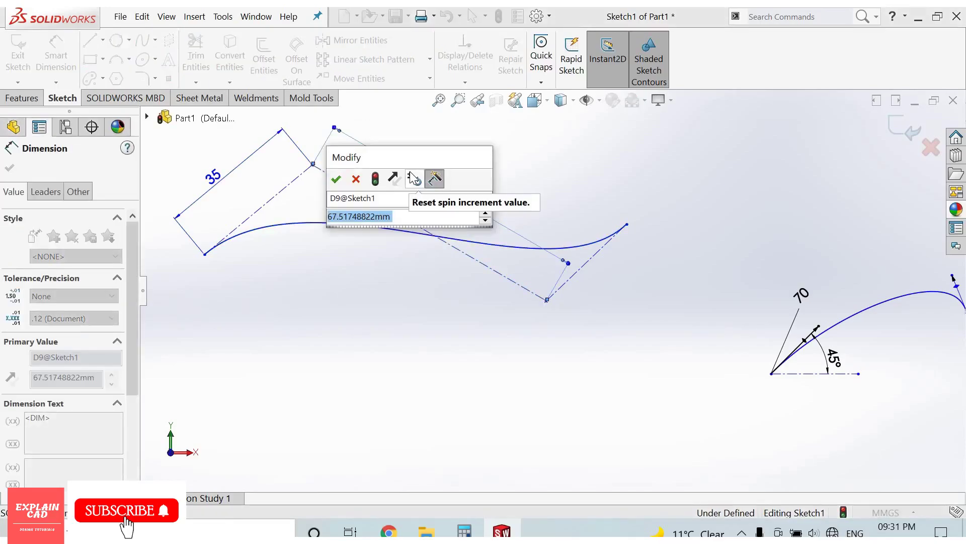
text(70)
key(Return)
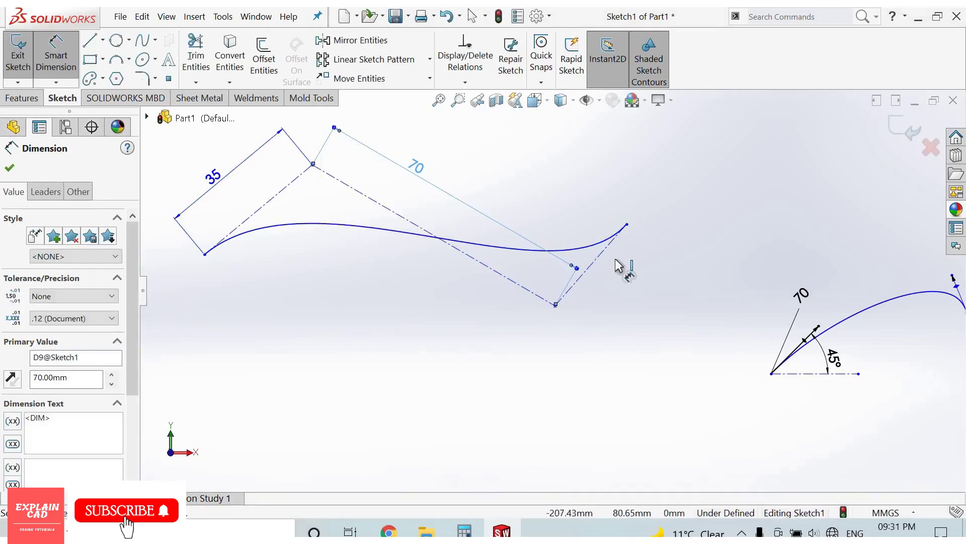
click(584, 275)
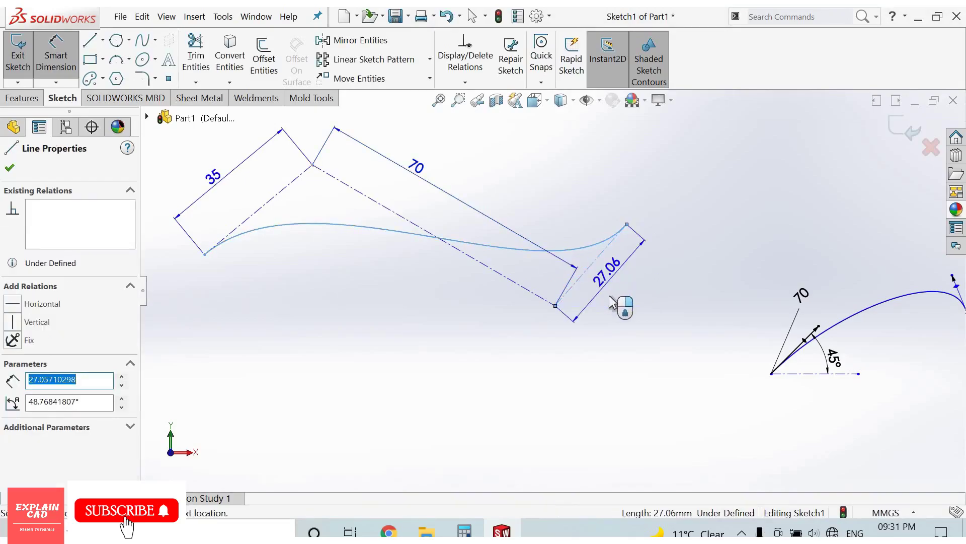
click(616, 302)
text(30)
key(Return)
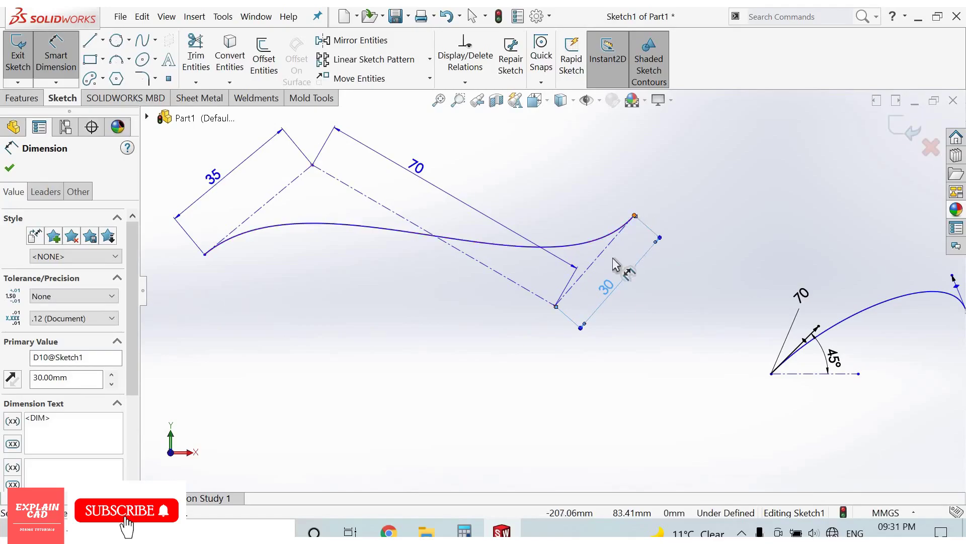
- Add a vertical 25 dimension at the polygon's lower right vertex
click(556, 306)
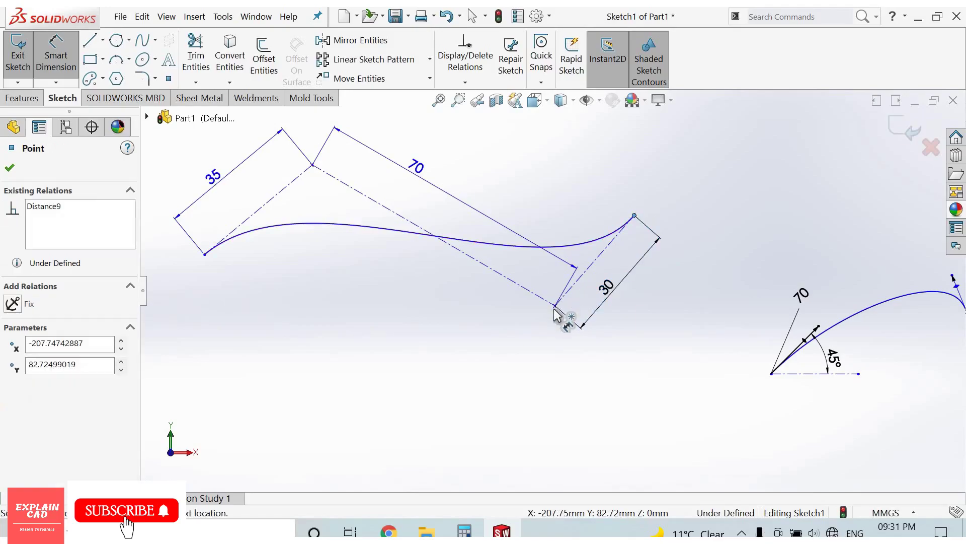
click(700, 268)
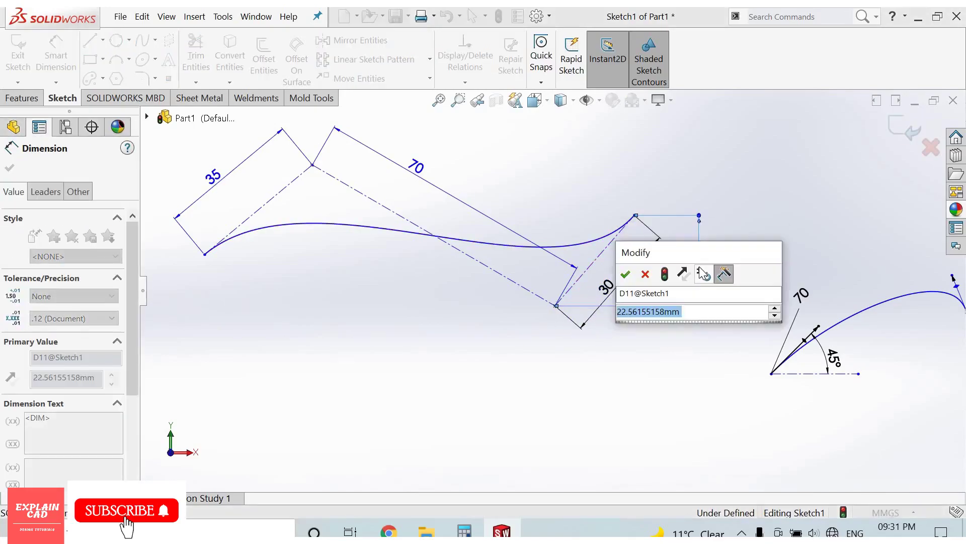
text(25)
key(Return)
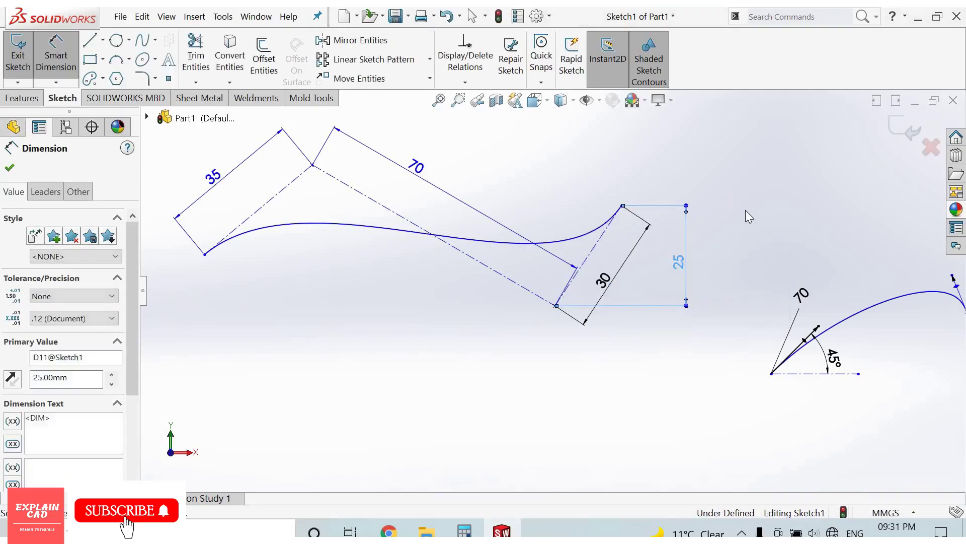
right_click(771, 235)
click(47, 44)
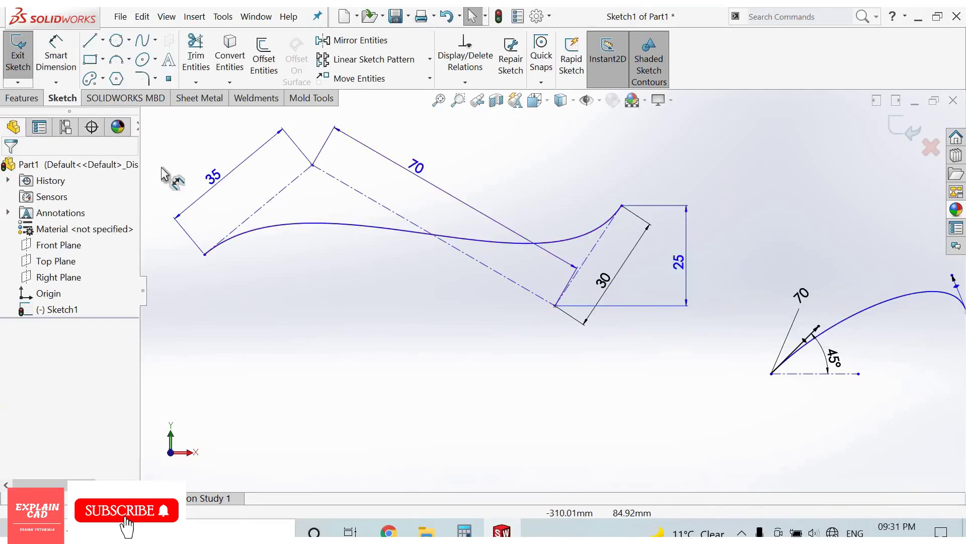
- Draw a horizontal centerline from the style spline's left end
right_click(255, 301)
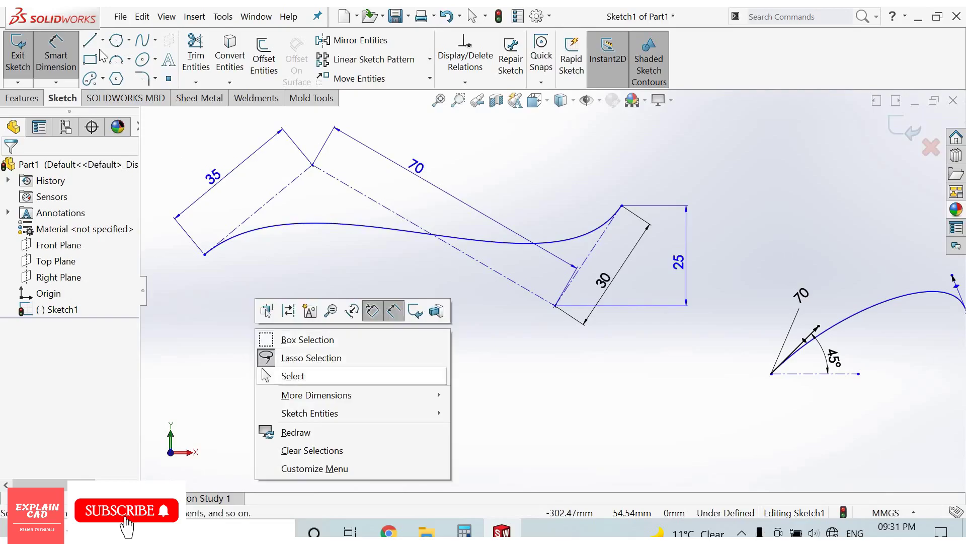
click(290, 373)
click(115, 81)
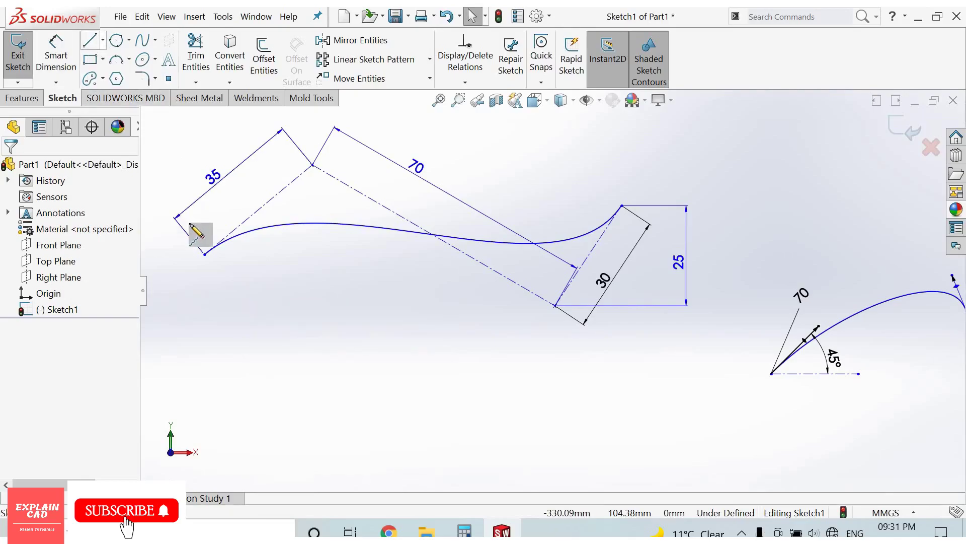
click(205, 259)
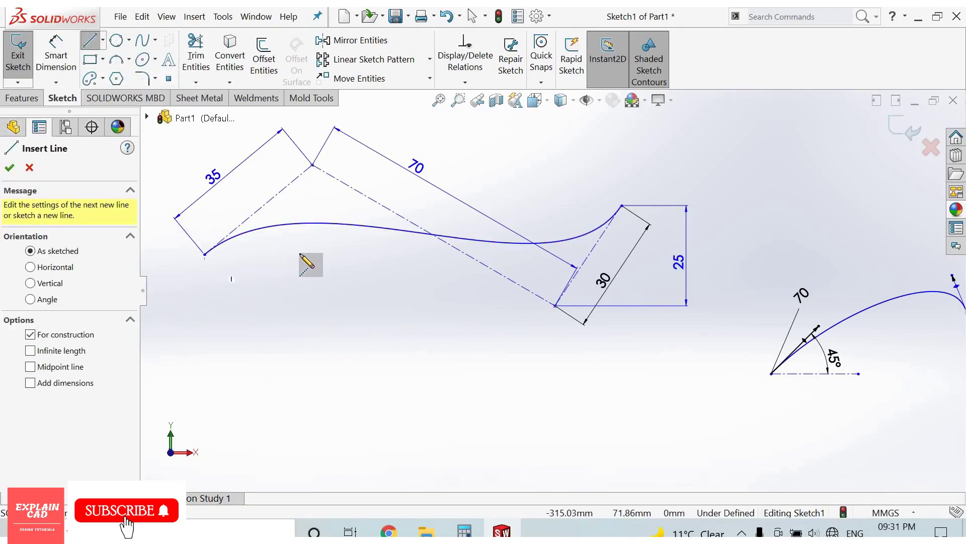
click(307, 259)
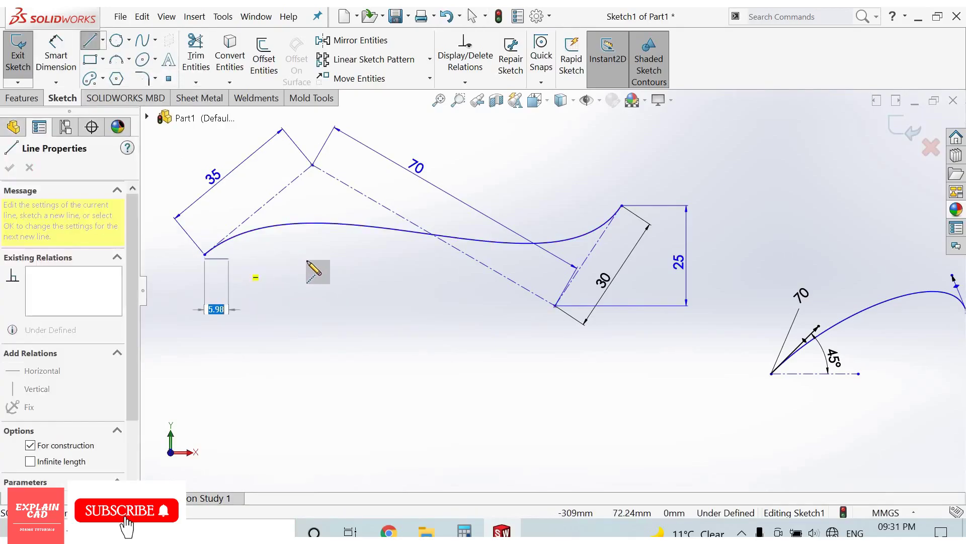
right_click(350, 262)
click(390, 302)
- Dimension the spline's start direction at 40° to the centerline
click(52, 49)
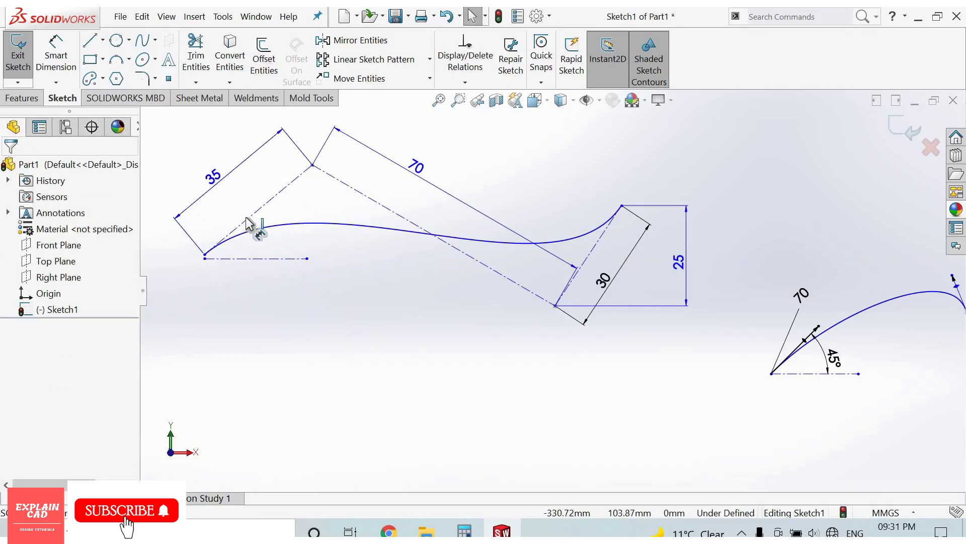
click(271, 259)
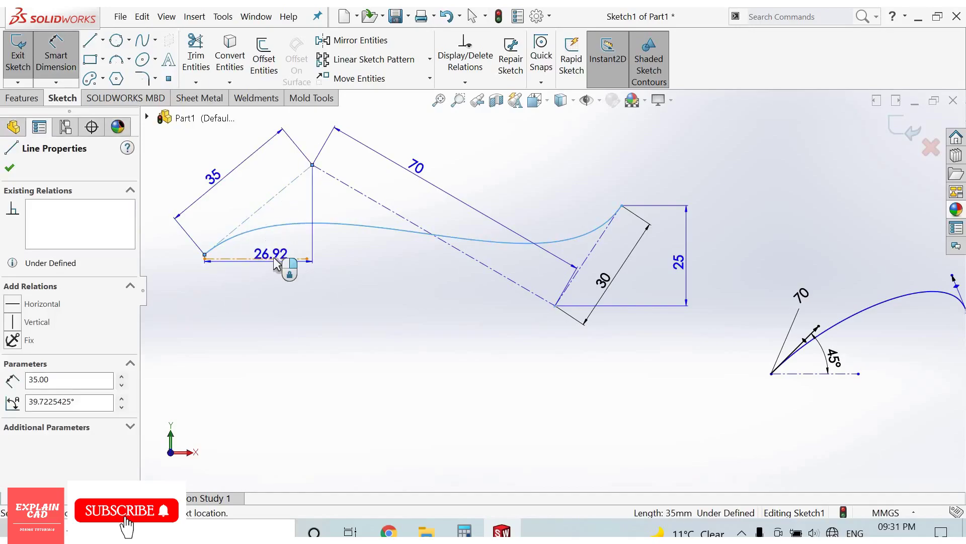
click(304, 224)
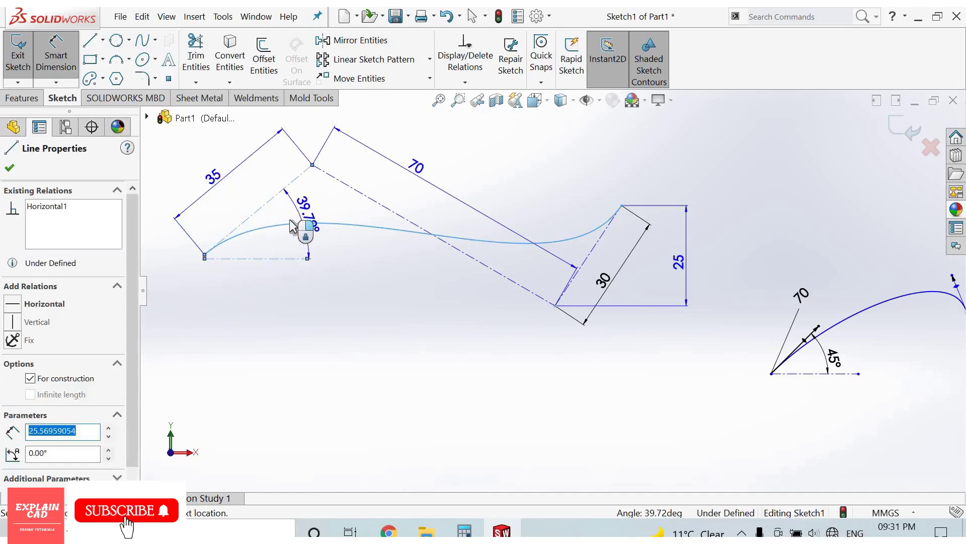
click(304, 213)
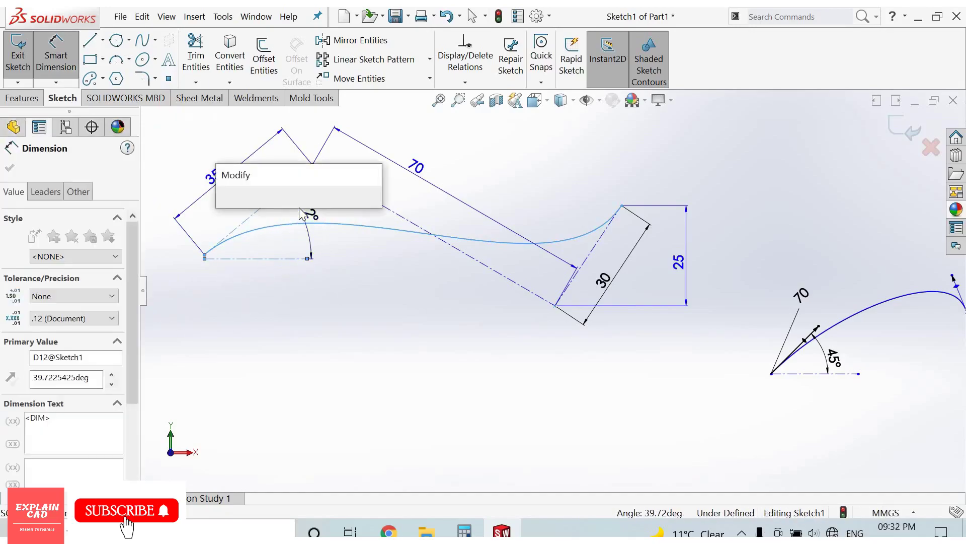
text(40)
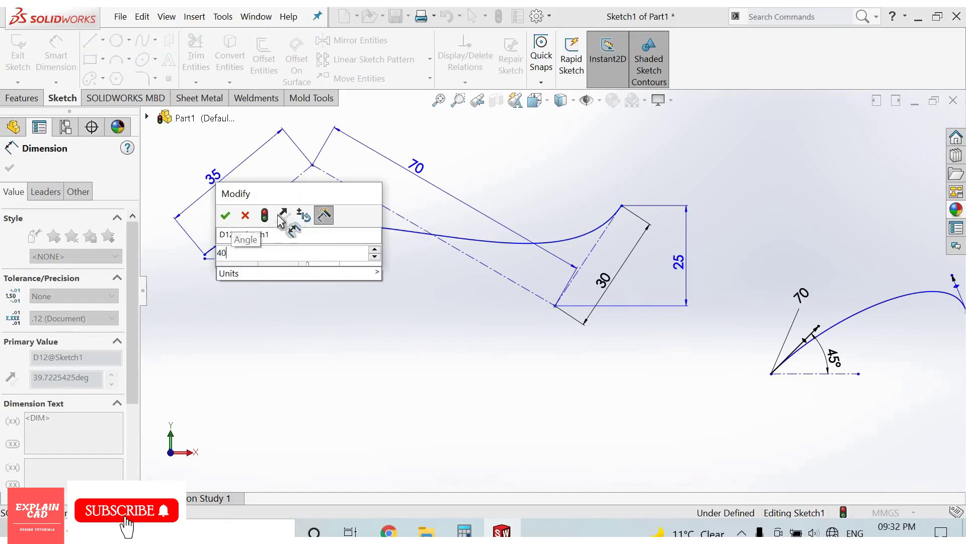
key(Return)
right_click(277, 267)
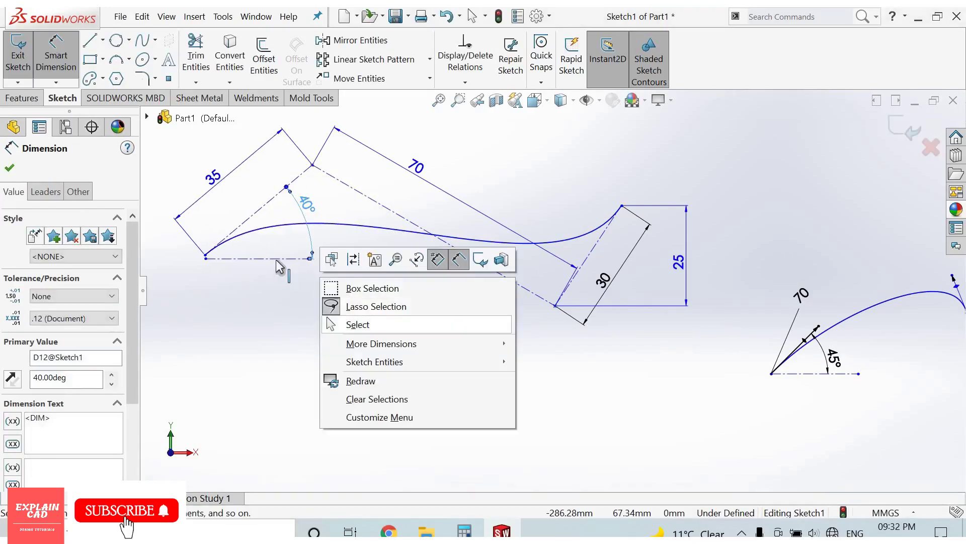
click(342, 323)
click(276, 258)
click(272, 346)
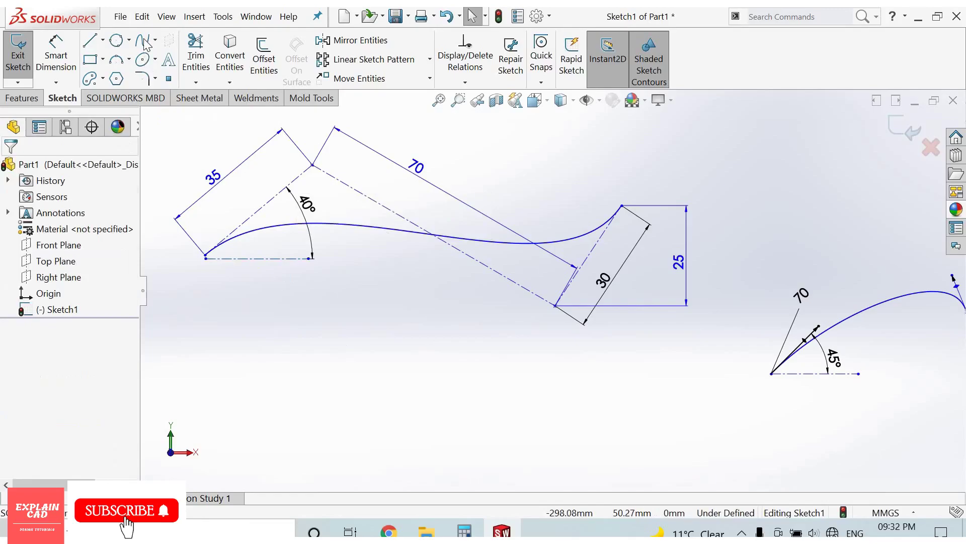
- Open the spline type list to reach the Equation Driven Curve option
click(155, 40)
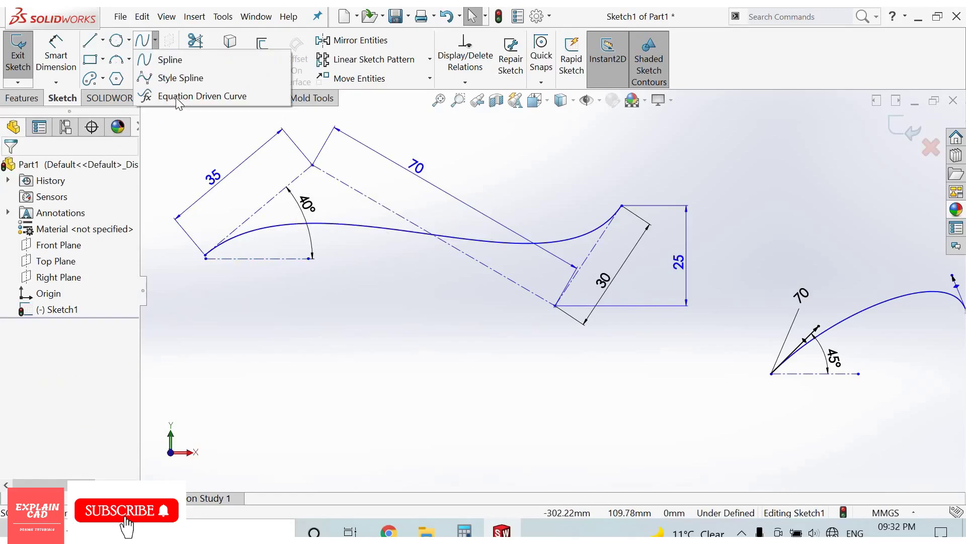